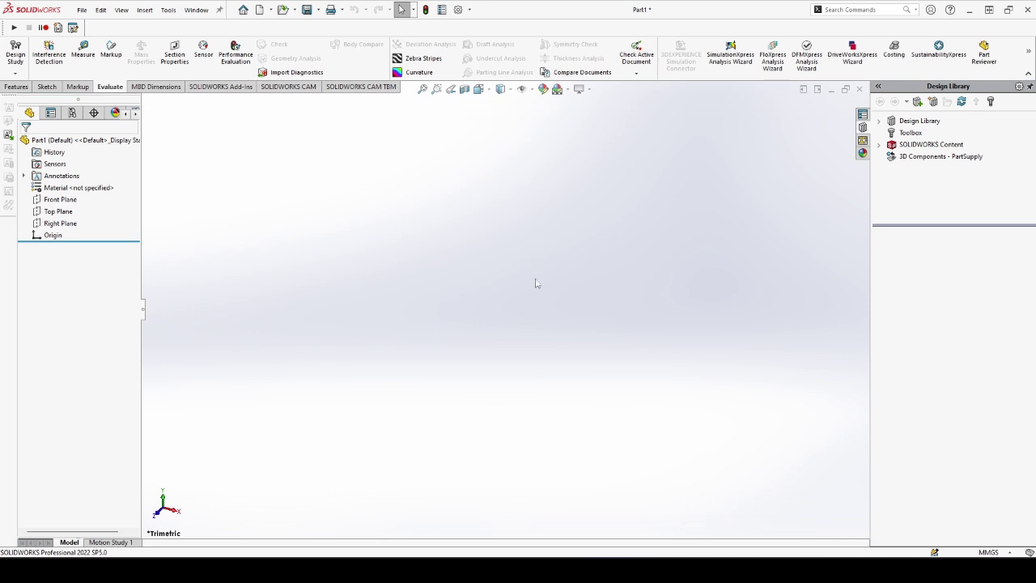
# - Sketch a center rectangle about 141 by 81 mm on the Front Plane, centered on the origin
pyautogui.hotkey('alt', 's')
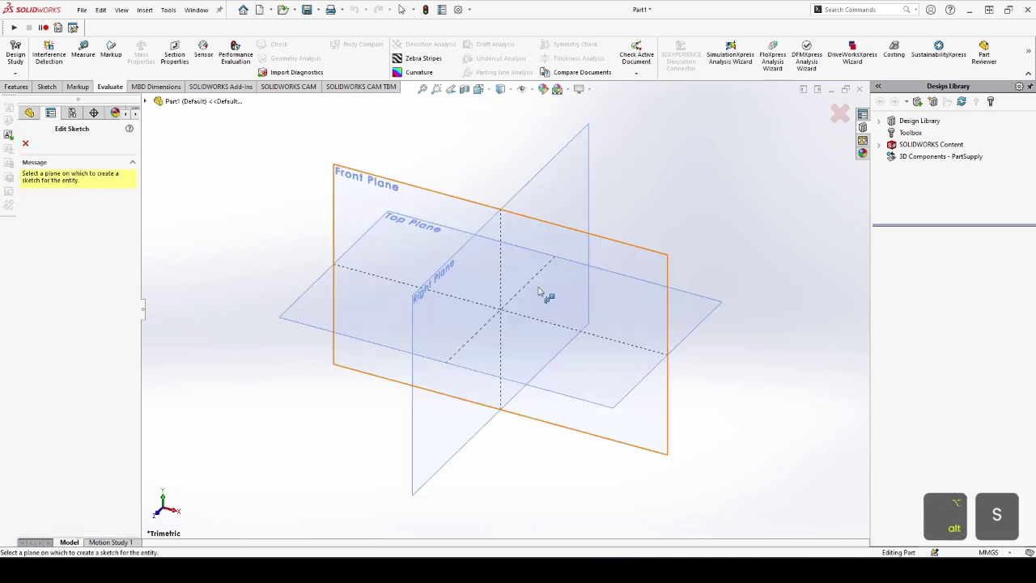
pyautogui.click(454, 208)
pyautogui.press('r')
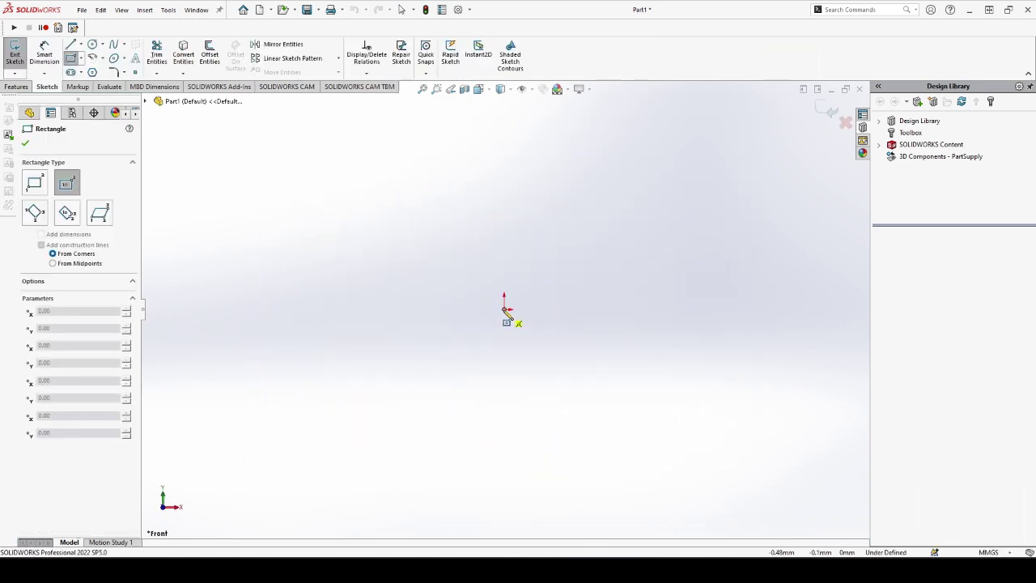
pyautogui.click(505, 309)
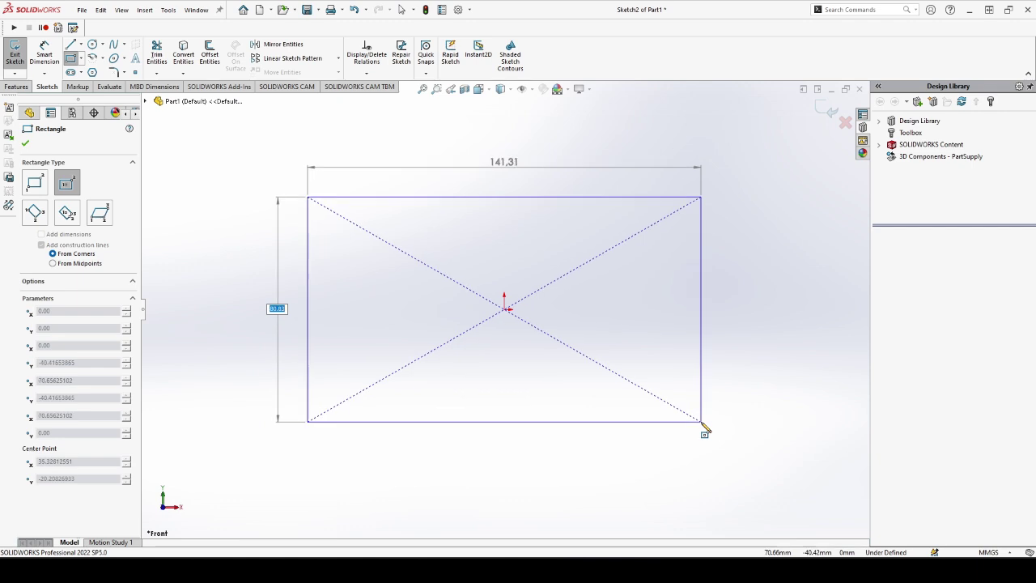
pyautogui.click(702, 422)
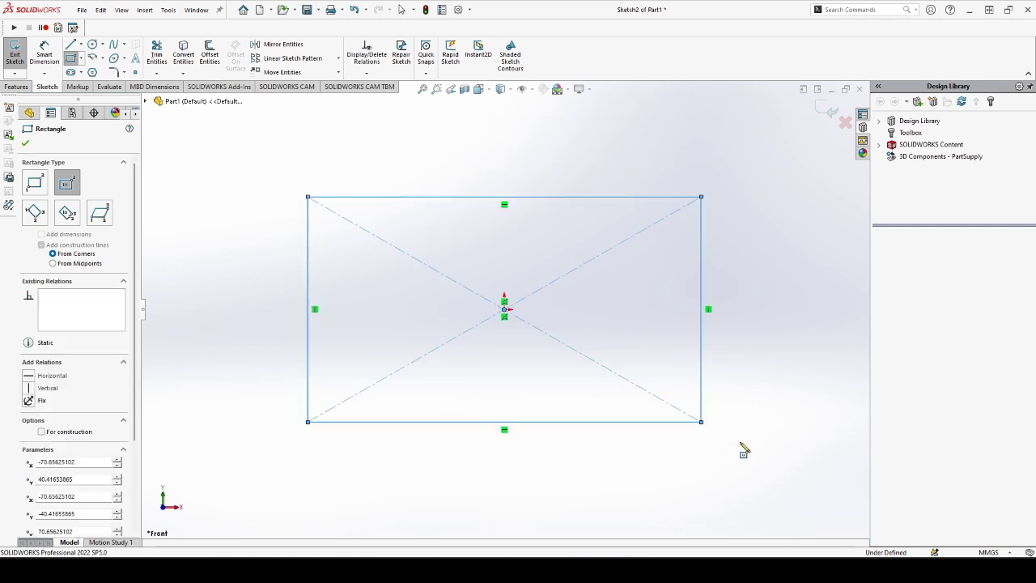
pyautogui.press('Escape')
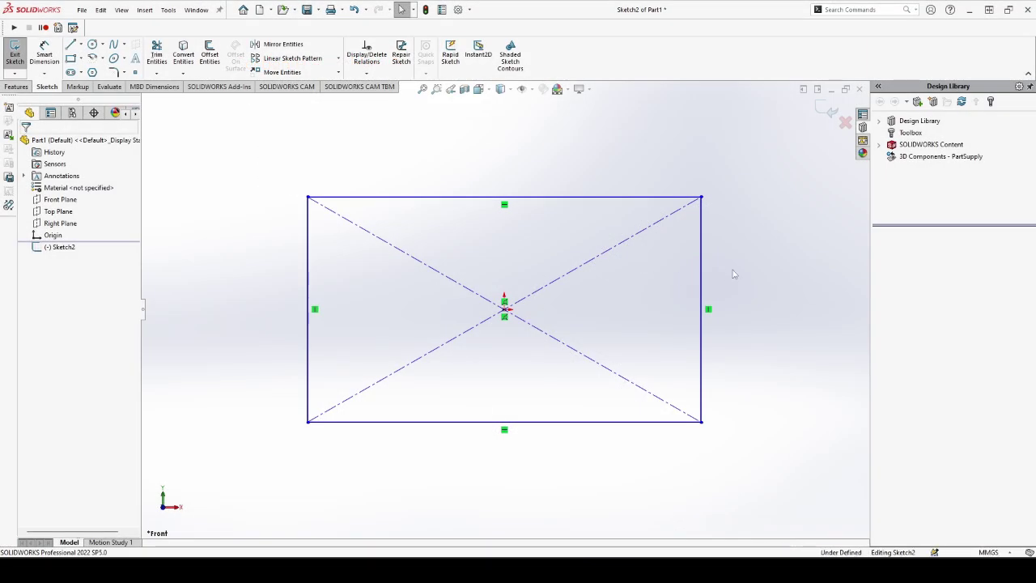
# - Draw a three-line chain from the rectangle's right edge to its top edge, diagonally down inside, and horizontally to the left edge
pyautogui.hotkey('alt', 'q')
pyautogui.moveTo(700, 268)
pyautogui.mouseDown()
pyautogui.moveTo(597, 197)
pyautogui.moveTo(500, 282)
pyautogui.moveTo(485, 358)
pyautogui.moveTo(474, 377)
pyautogui.moveTo(469, 369)
pyautogui.mouseUp()
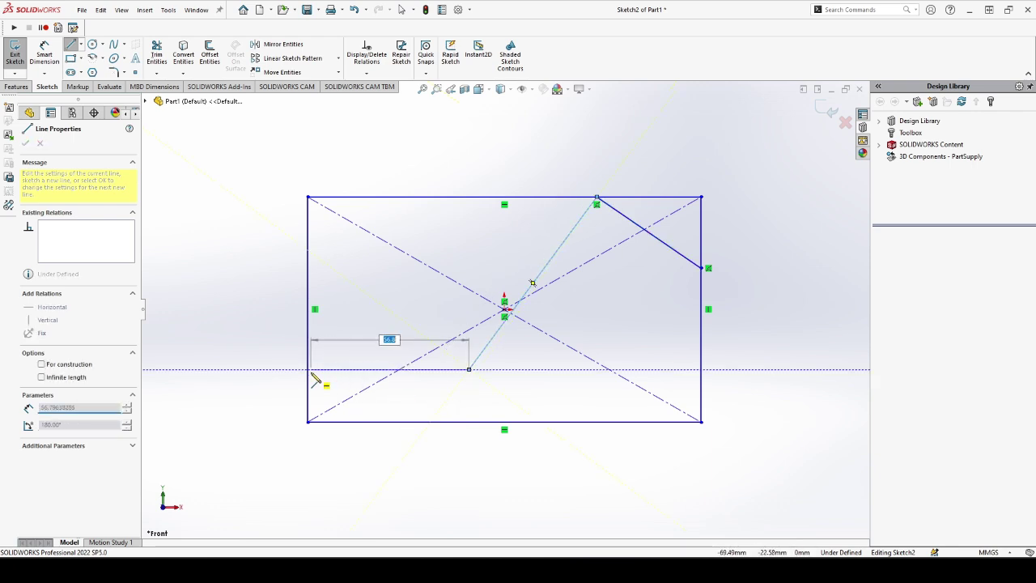
pyautogui.click(308, 369)
pyautogui.press('Escape')
pyautogui.press('Escape')
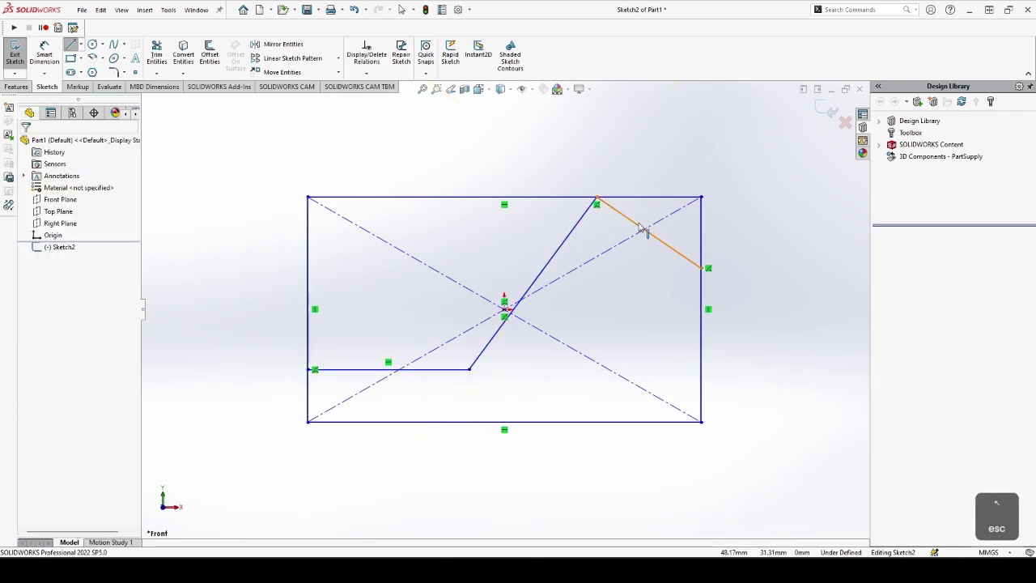
# - Make the short sloped line at the upper right corner perpendicular to the long diagonal line
pyautogui.click(633, 226)
pyautogui.keyDown('ctrl'); pyautogui.click(532, 281); pyautogui.keyUp('ctrl')
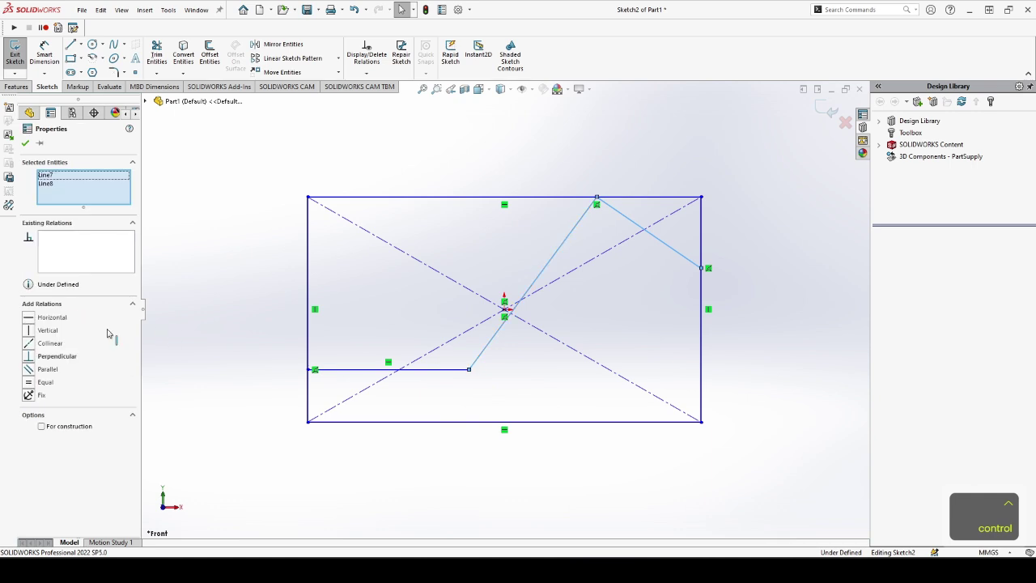
pyautogui.click(56, 356)
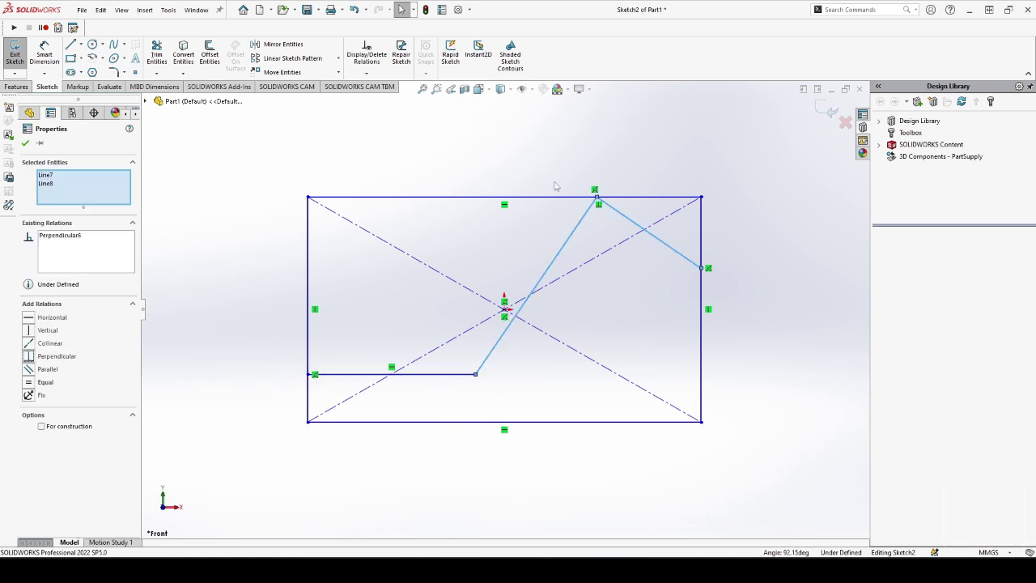
pyautogui.press('Escape')
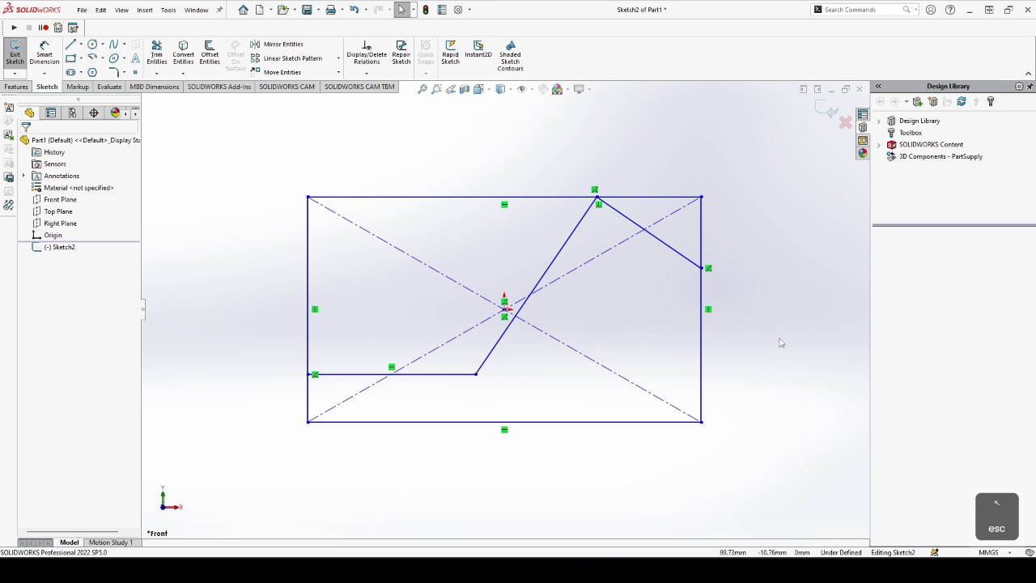
# - Draw a narrow three-line slot about 41 mm long, running down into the part from the short sloped line
pyautogui.hotkey('alt', 'q')
pyautogui.click(682, 256)
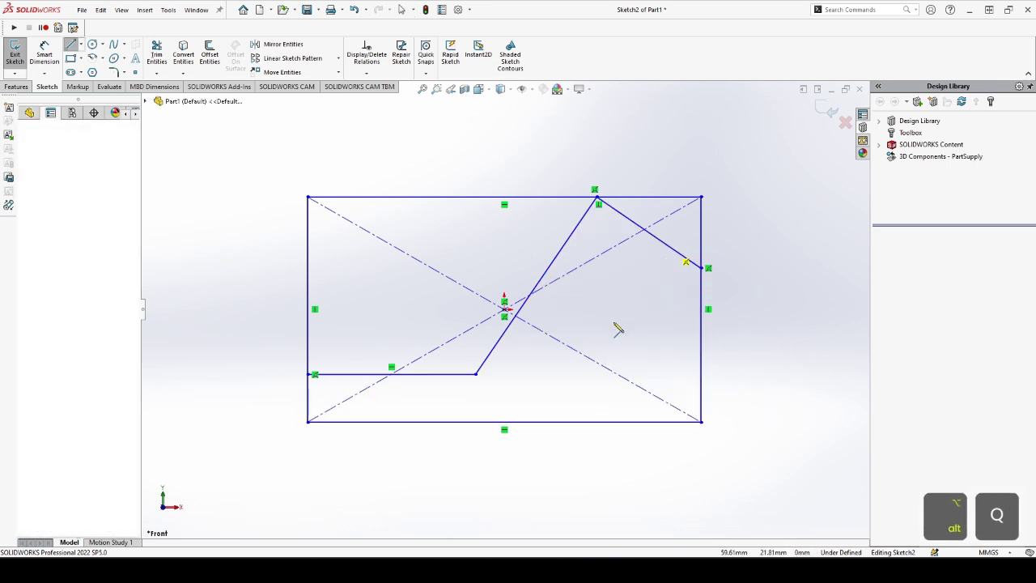
pyautogui.click(610, 345)
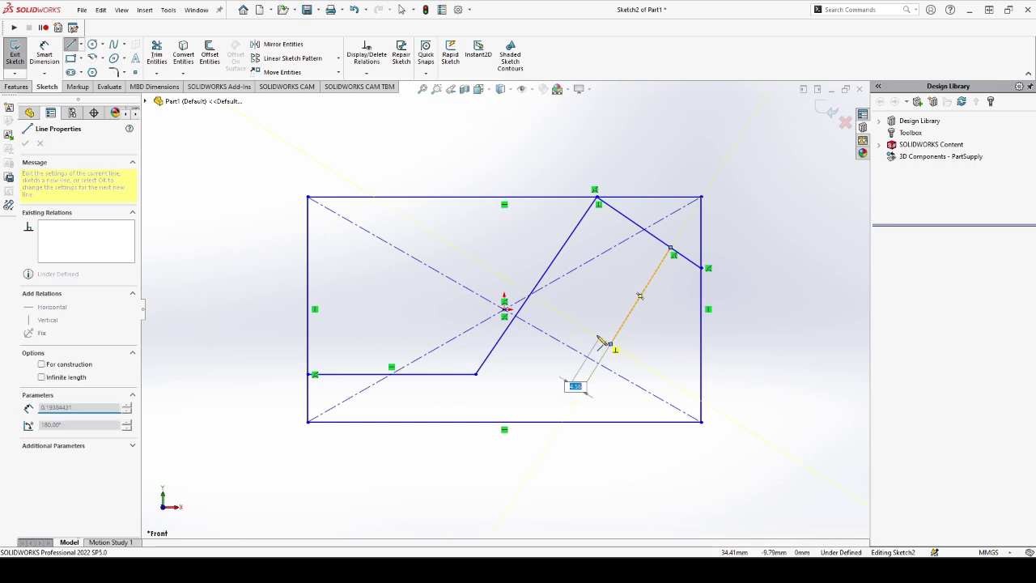
pyautogui.click(654, 241)
pyautogui.press('Escape')
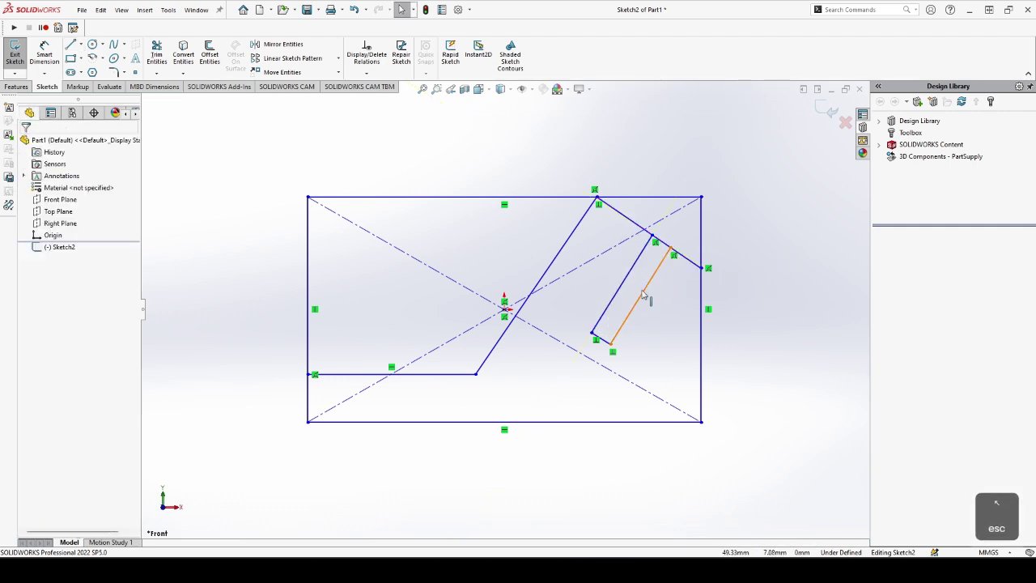
# - Make the slot's two long sides parallel to each other and to the long diagonal line
pyautogui.click(644, 293)
pyautogui.keyDown('ctrl'); pyautogui.click(624, 283); pyautogui.keyUp('ctrl')
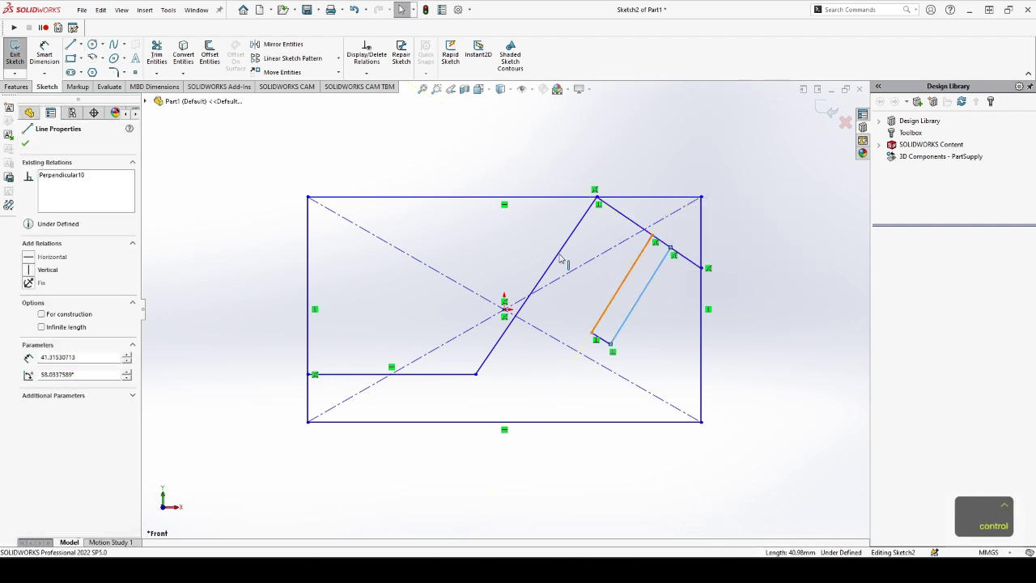
pyautogui.click(29, 357)
pyautogui.press('Escape')
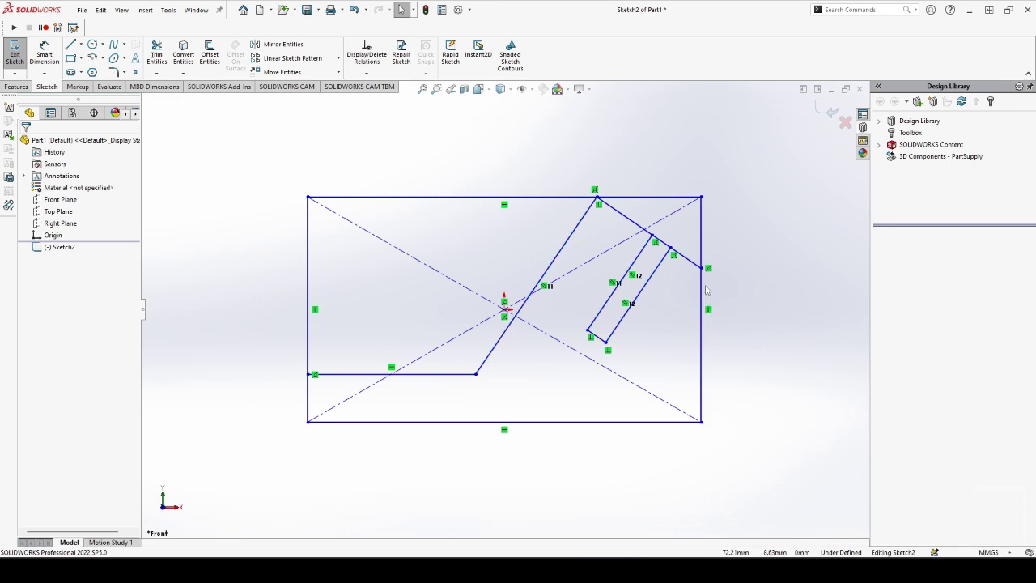
# - Dimension the rectangle to 78 mm wide and 58 mm high
pyautogui.press('d')
pyautogui.click(623, 422)
pyautogui.click(514, 478)
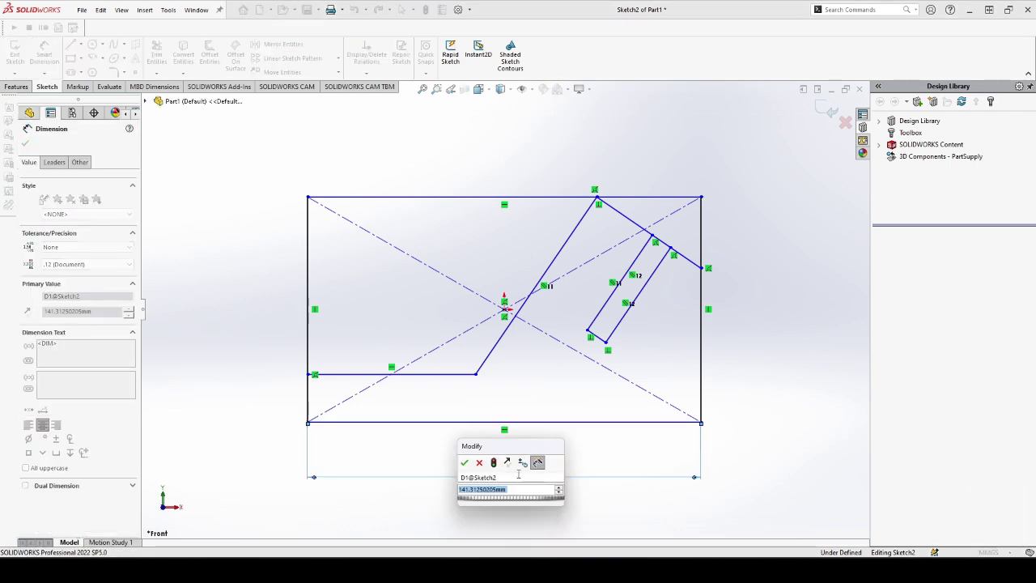
pyautogui.write('78')
pyautogui.press('Return')
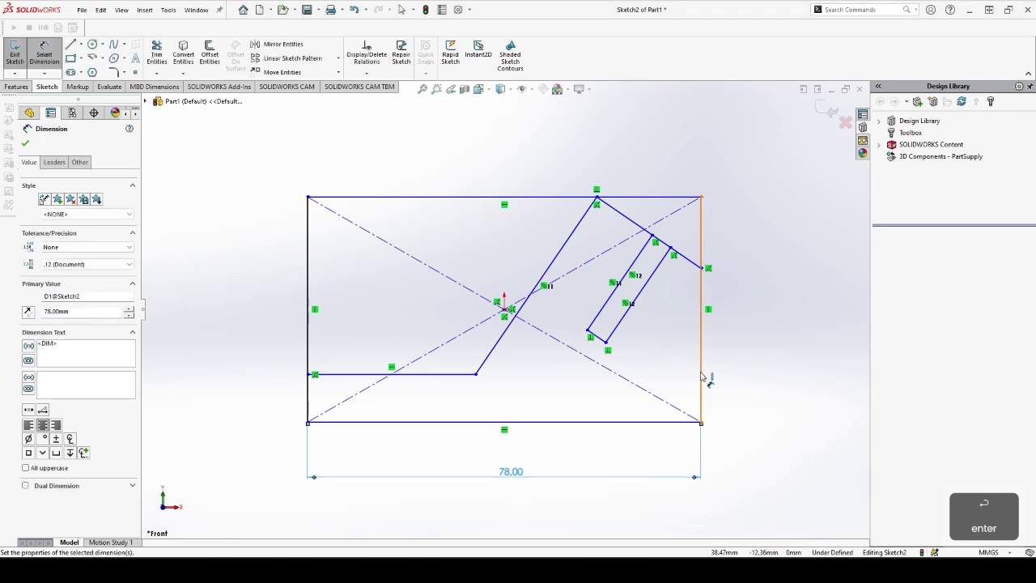
pyautogui.click(702, 377)
pyautogui.click(784, 323)
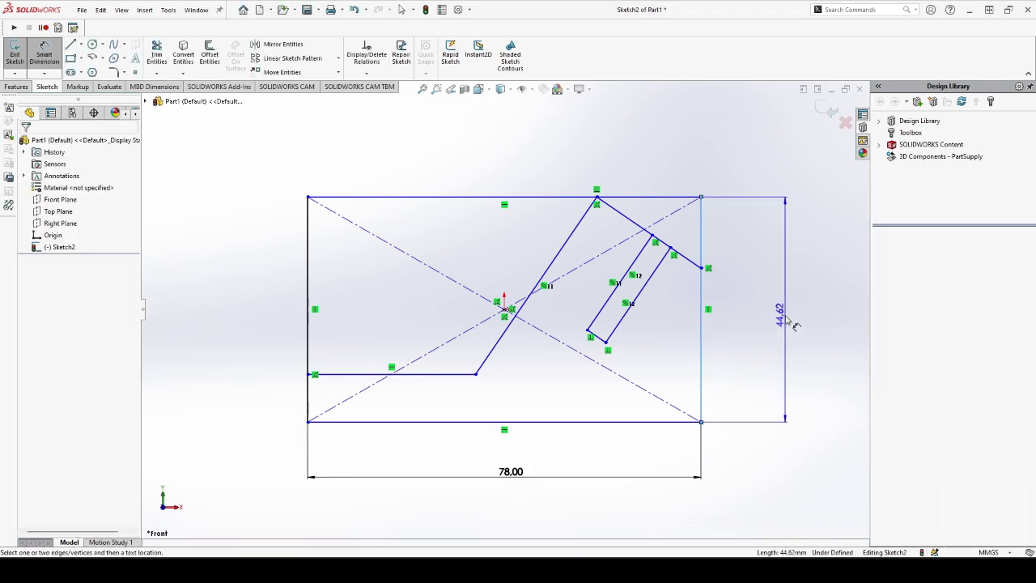
pyautogui.write('58')
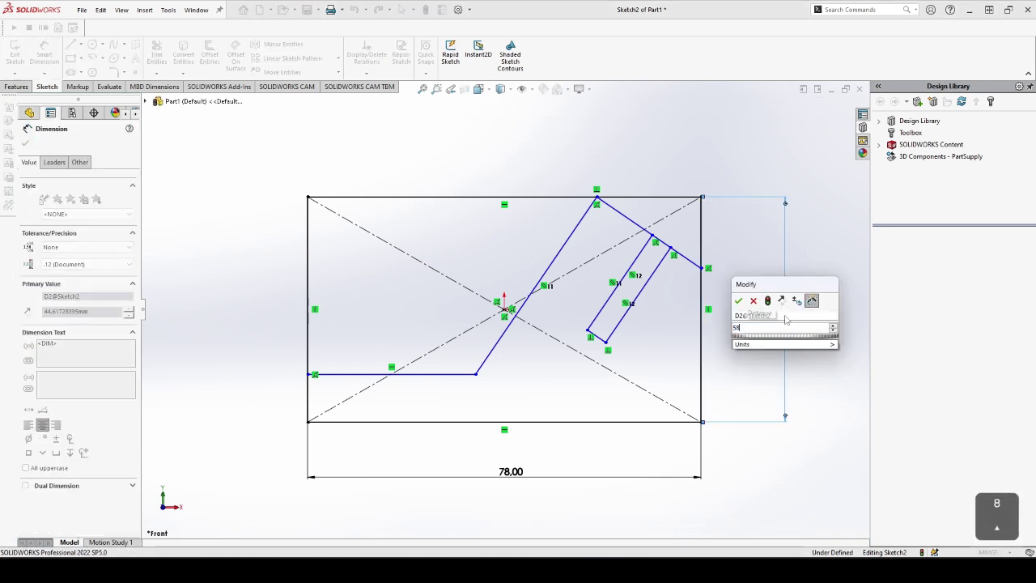
pyautogui.press('Return')
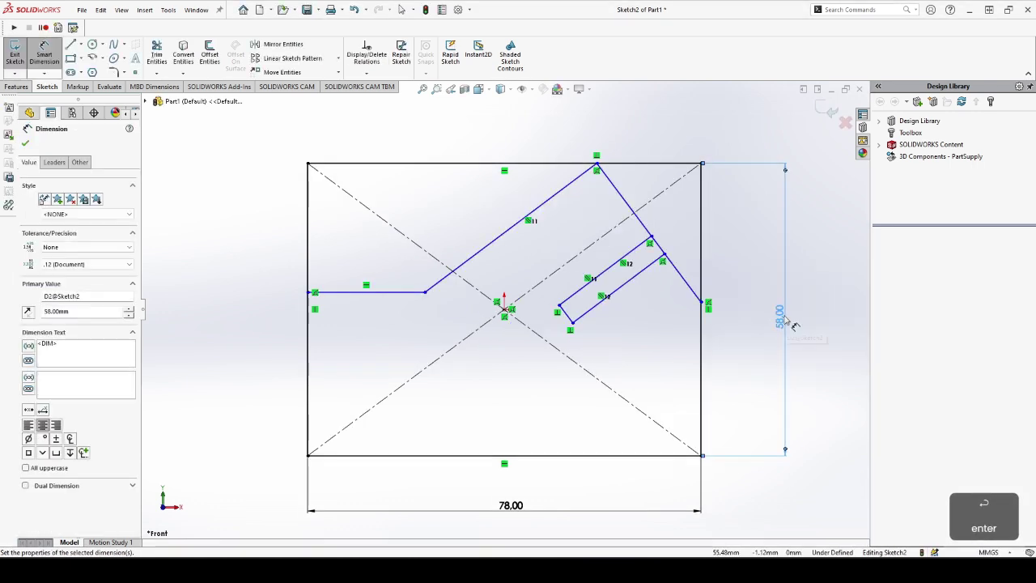
pyautogui.press('Escape')
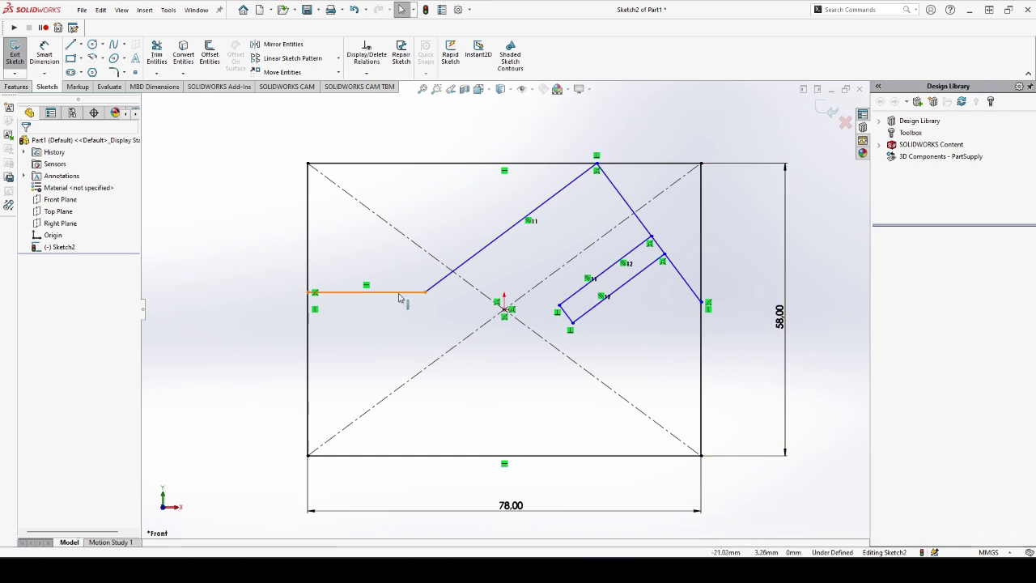
pyautogui.press('Escape')
# - Move the corner joining the horizontal and diagonal lines down to about X -12.7, Y -18.8 mm
pyautogui.moveTo(401, 293)
pyautogui.mouseDown()
pyautogui.moveTo(397, 354)
pyautogui.moveTo(374, 342)
pyautogui.moveTo(443, 414)
pyautogui.moveTo(440, 403)
pyautogui.mouseUp()
pyautogui.press('s')
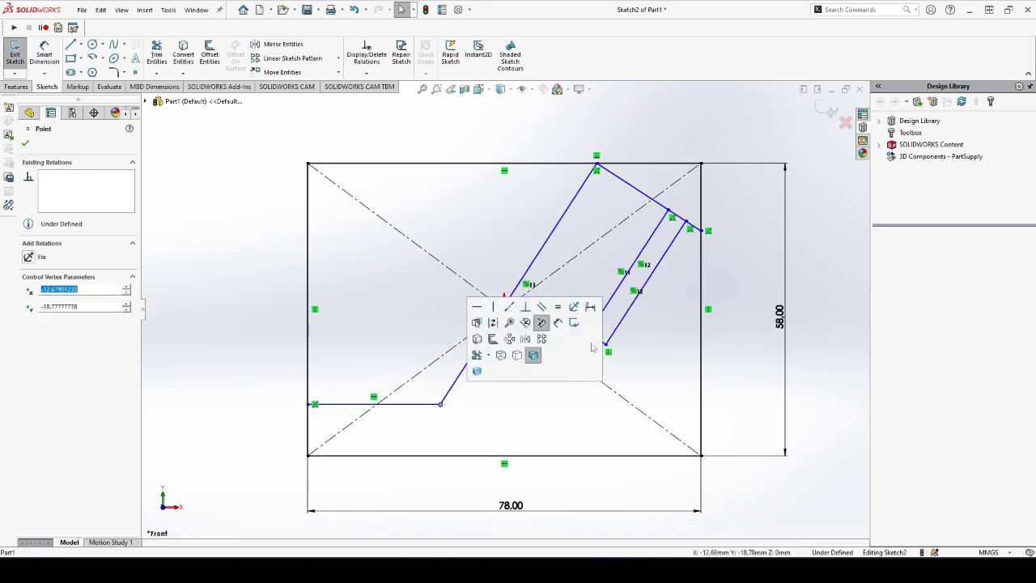
pyautogui.press('Escape')
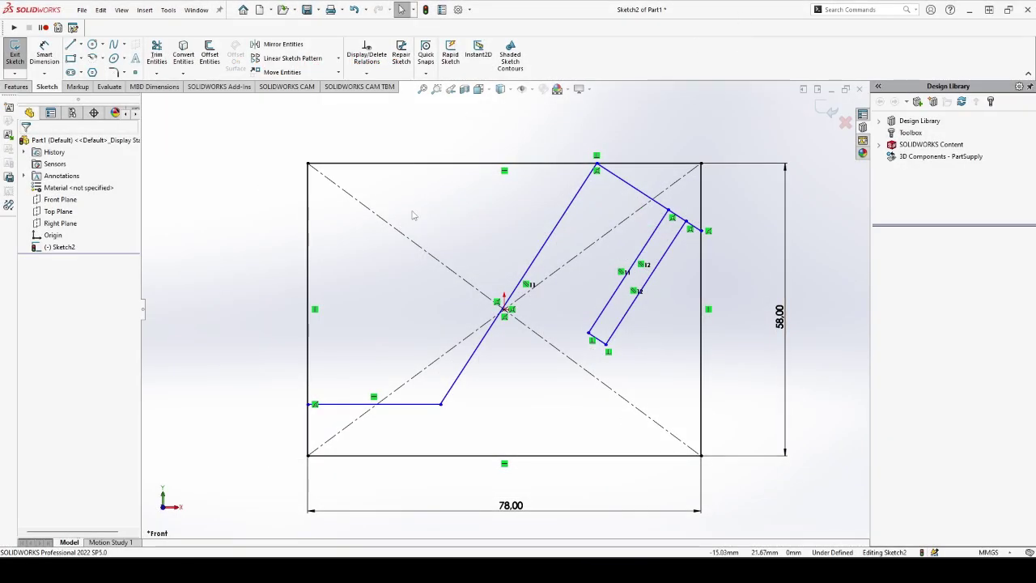
# - Dimension the angle between the long diagonal line and the rectangle's bottom edge to 65 degrees
pyautogui.press('d')
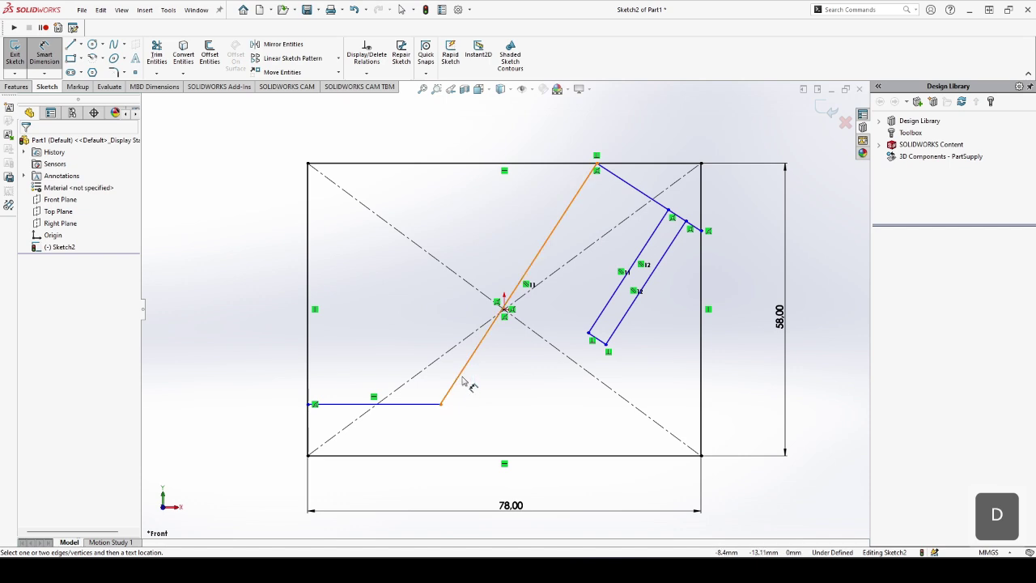
pyautogui.click(461, 377)
pyautogui.click(505, 455)
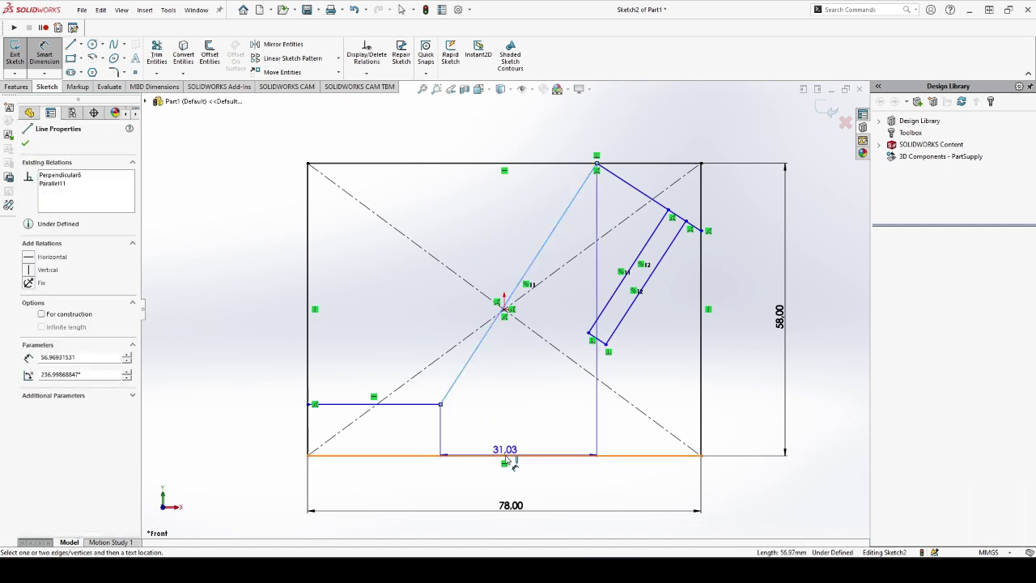
pyautogui.click(526, 424)
pyautogui.press('Return')
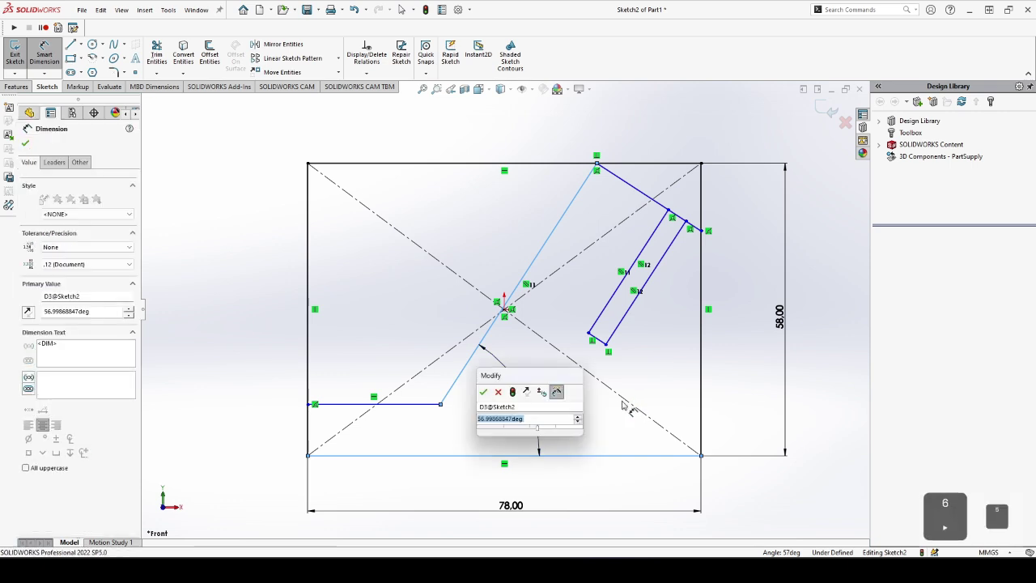
pyautogui.write('65')
pyautogui.press('Return')
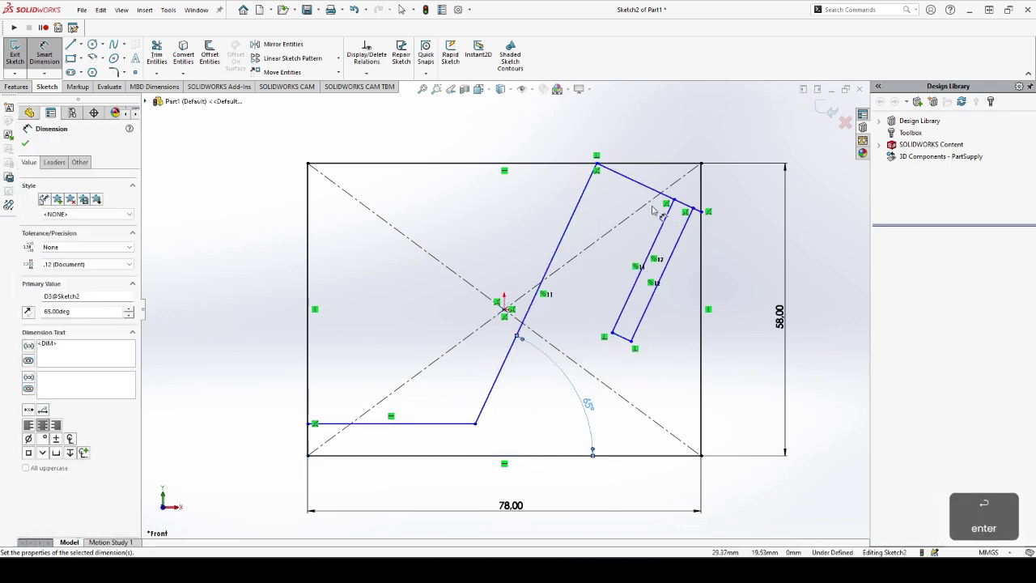
# - Dimension the narrow slot to 36 mm long and 5 mm wide
pyautogui.click(679, 243)
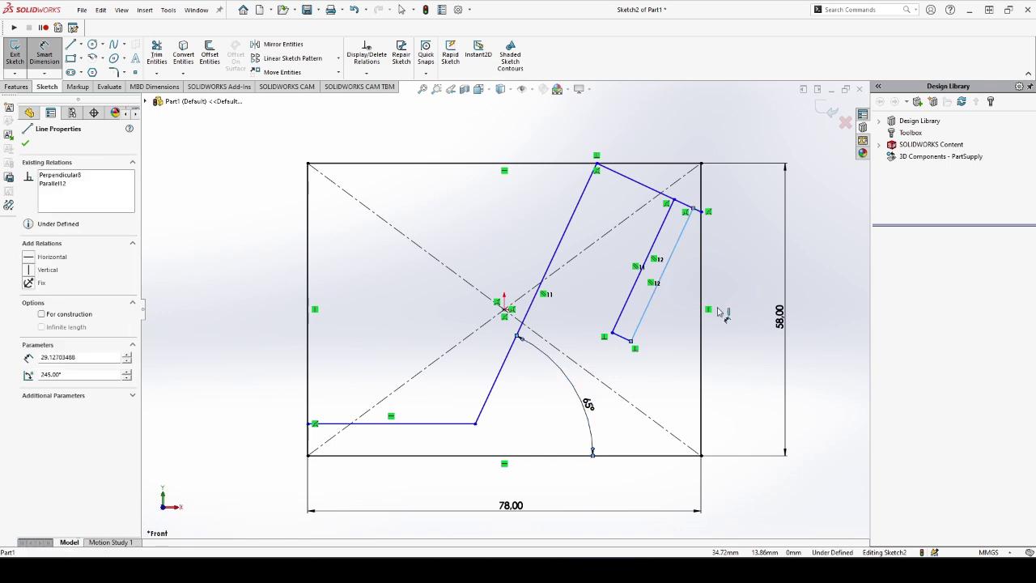
pyautogui.click(753, 325)
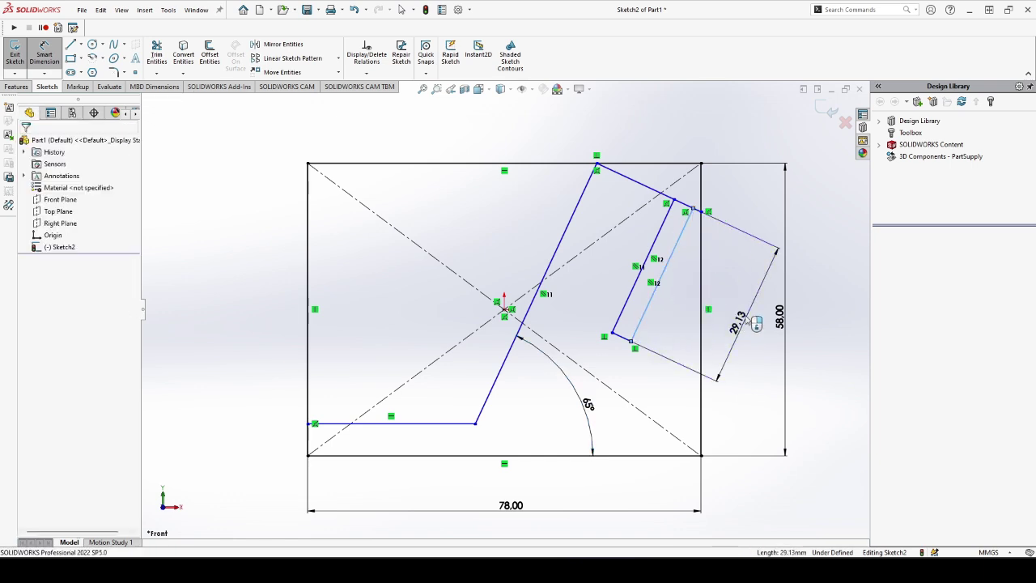
pyautogui.write('36')
pyautogui.press('Return')
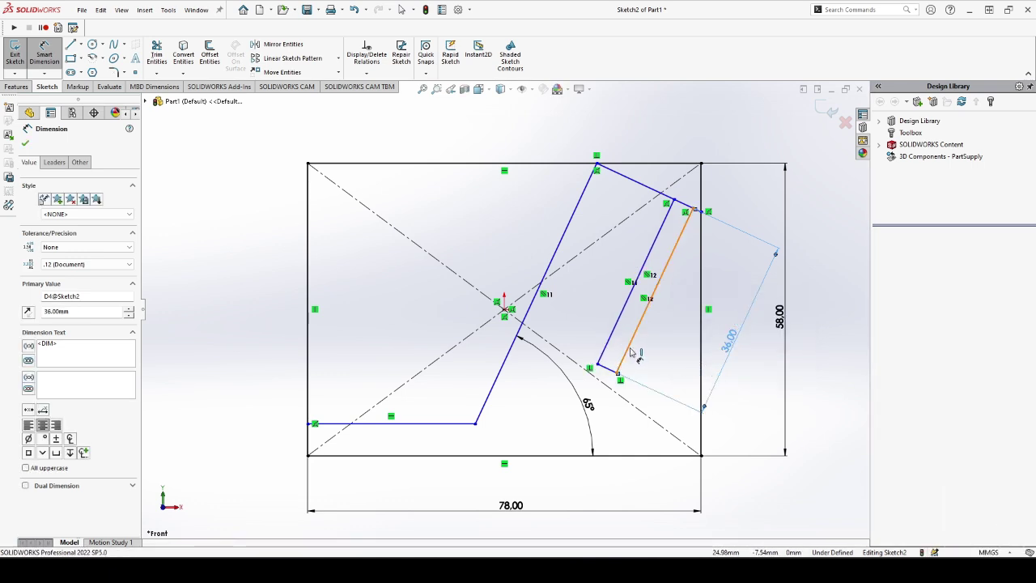
pyautogui.click(623, 346)
pyautogui.click(641, 318)
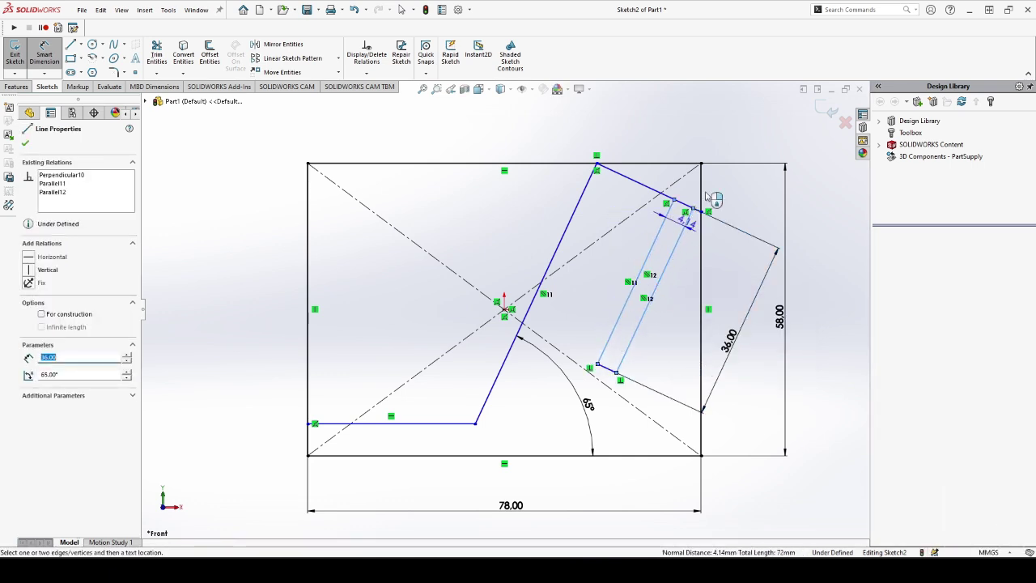
pyautogui.click(701, 119)
pyautogui.write('5')
pyautogui.press('Return')
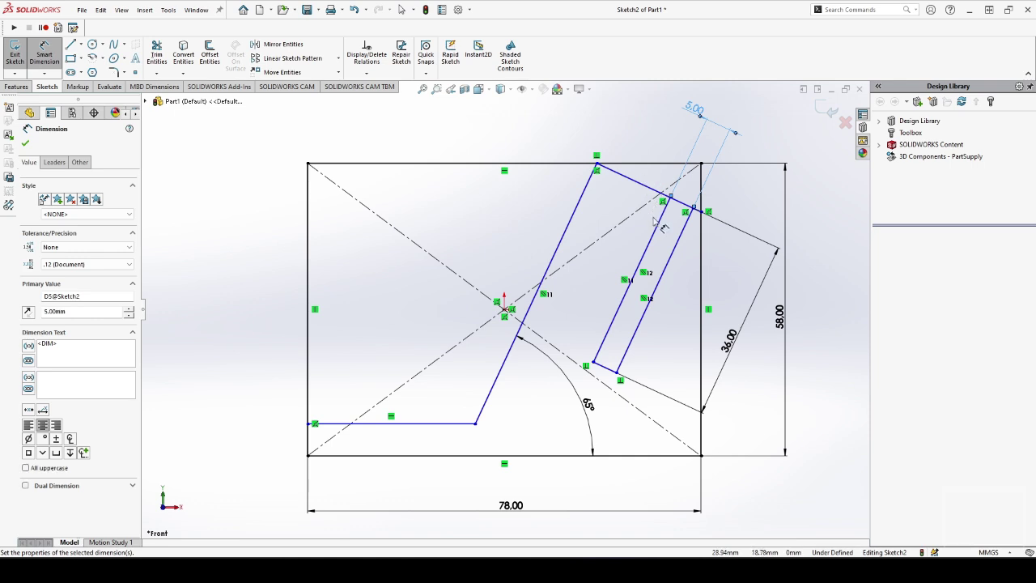
# - Set the distance between the long diagonal line and the slot's nearer long side to 15 mm
pyautogui.click(658, 230)
pyautogui.click(571, 218)
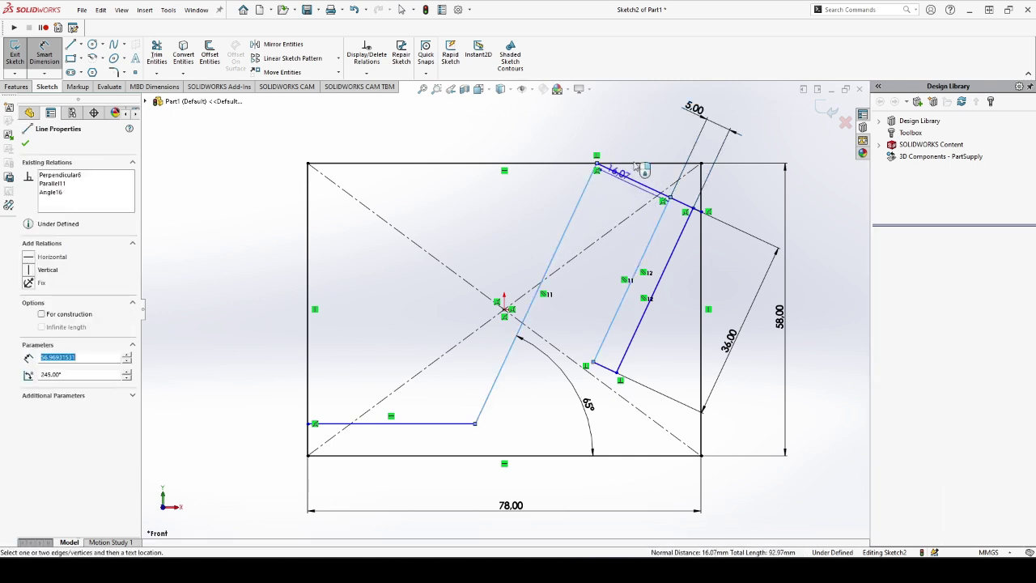
pyautogui.click(660, 144)
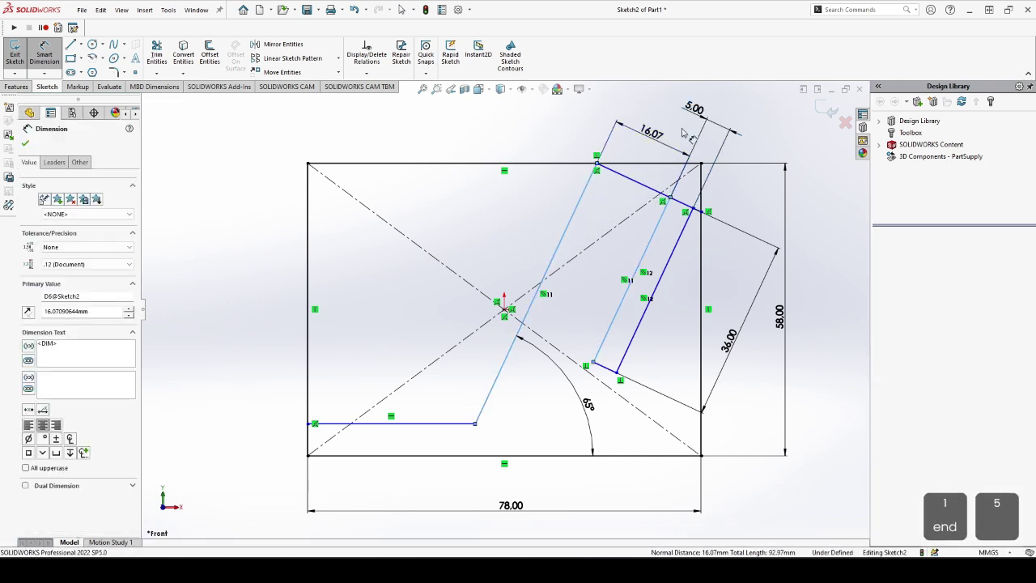
pyautogui.write('15')
pyautogui.press('Return')
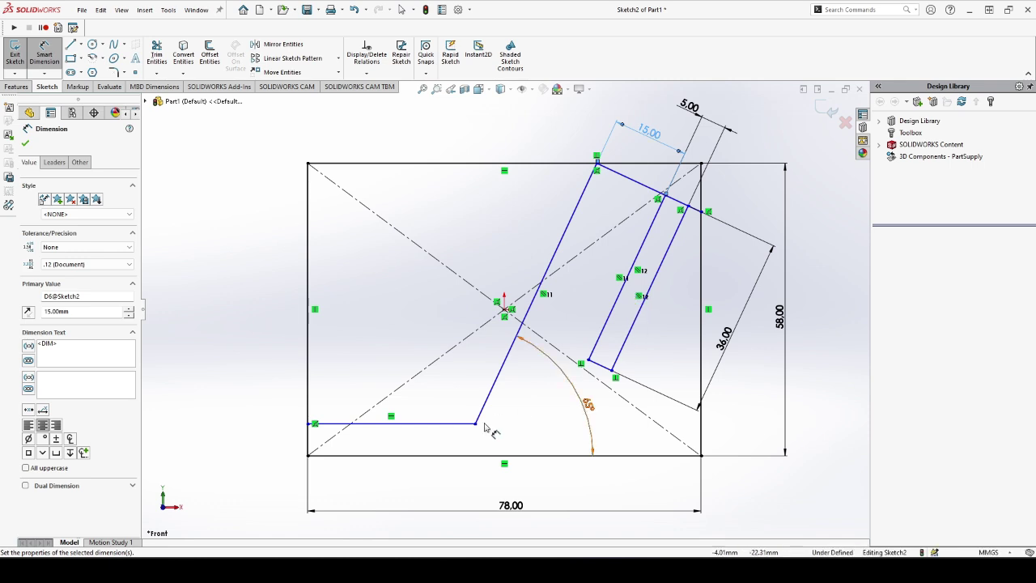
# - Dimension the short horizontal line 8 mm above the rectangle's bottom edge and shift the long diagonal line slightly sideways
pyautogui.click(327, 423)
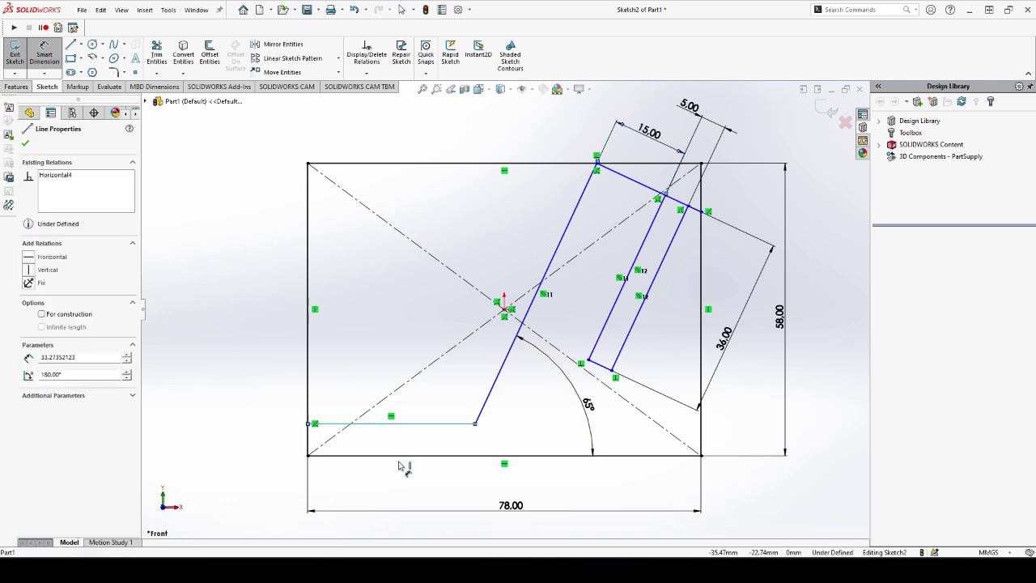
pyautogui.click(402, 454)
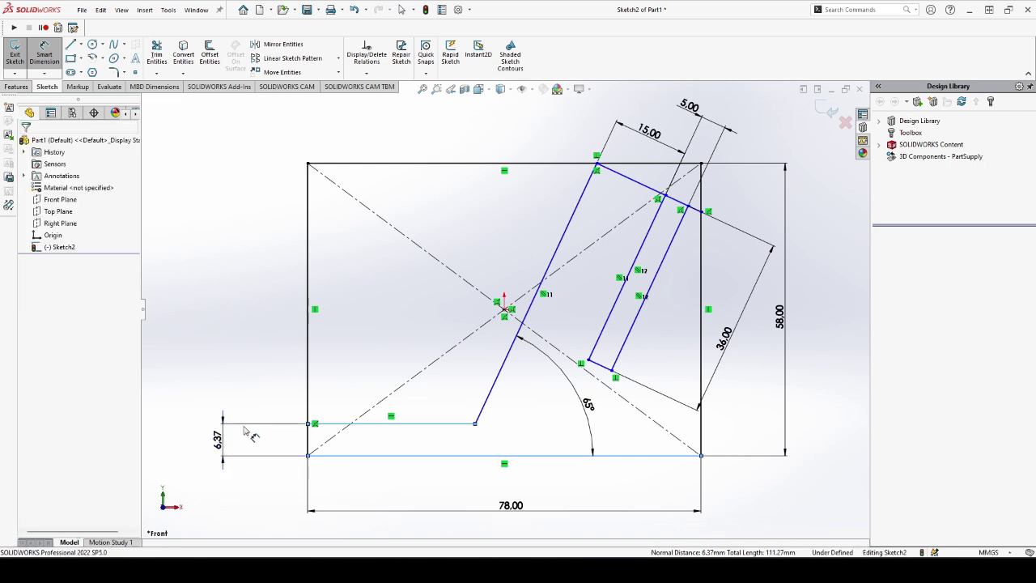
pyautogui.press('Return')
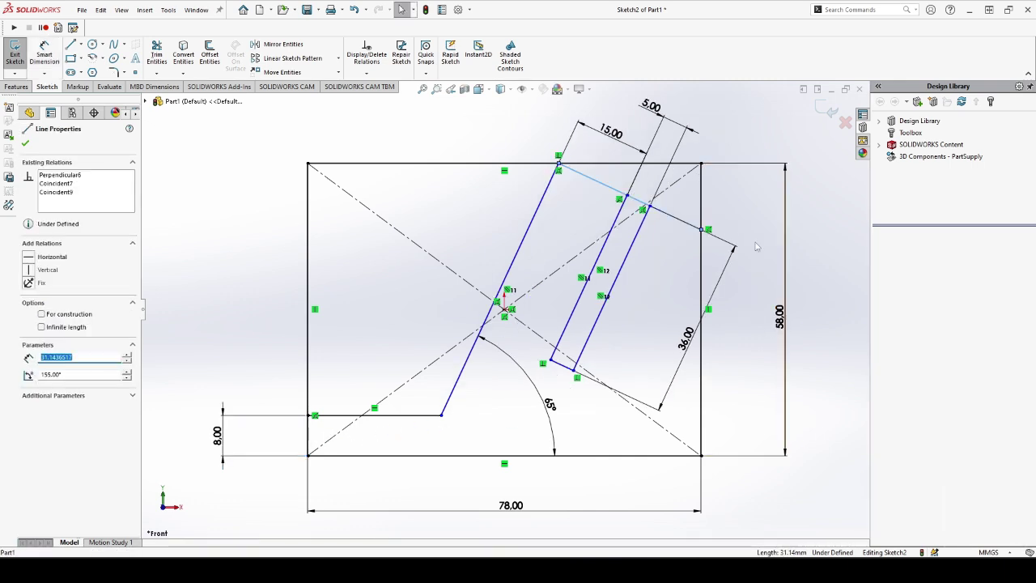
pyautogui.click(815, 230)
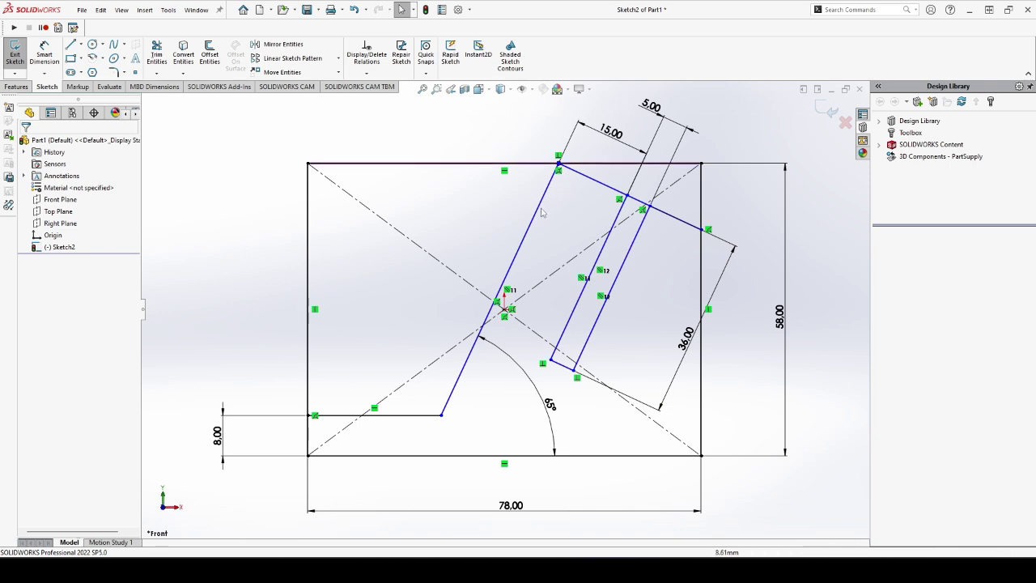
pyautogui.moveTo(509, 219); pyautogui.dragTo(535, 219)
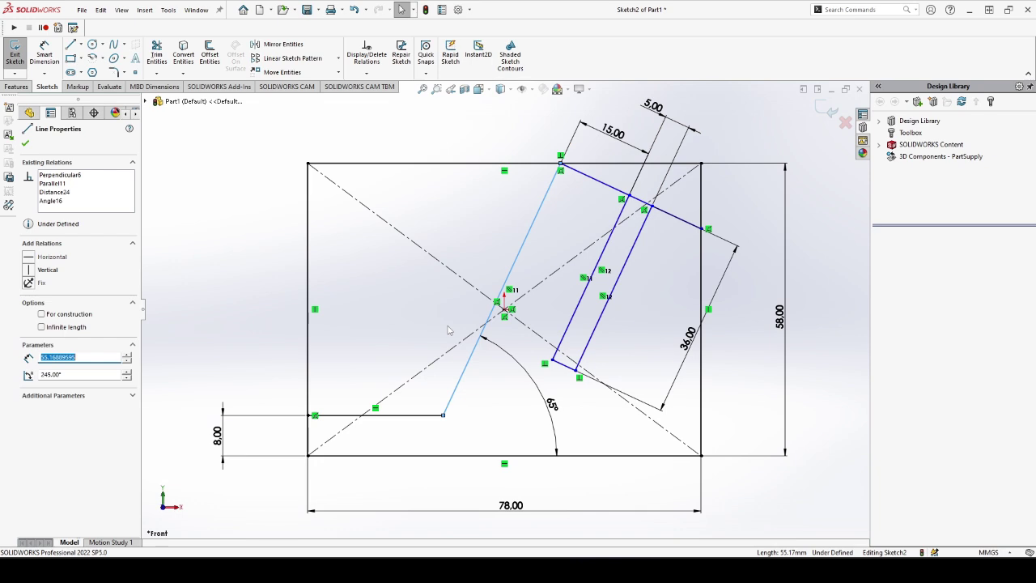
pyautogui.press('Escape')
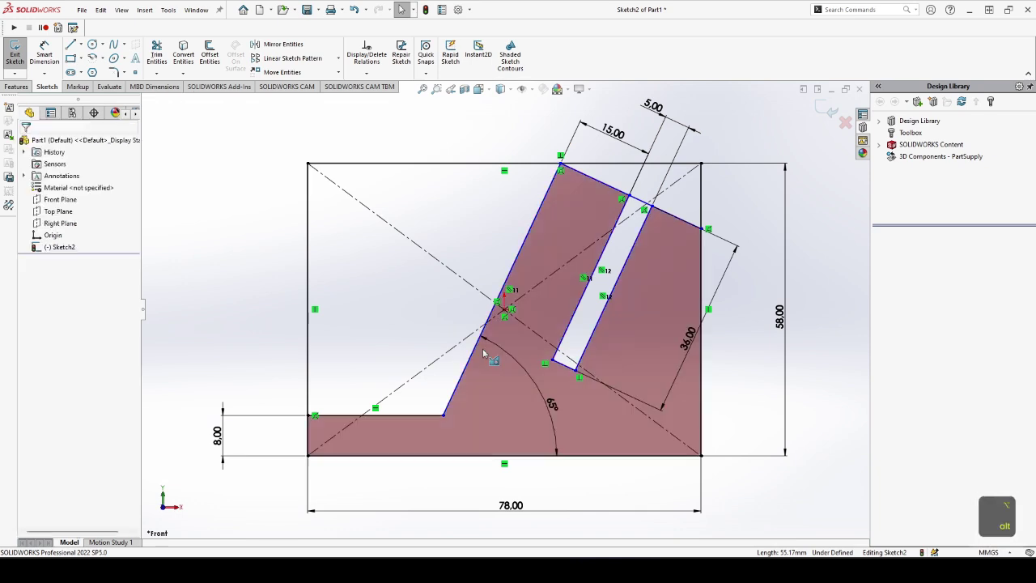
# - Sketch a stepped construction path from the rectangle's left edge to the long diagonal line, with a first horizontal segment about 15.5 mm long
pyautogui.press('w')
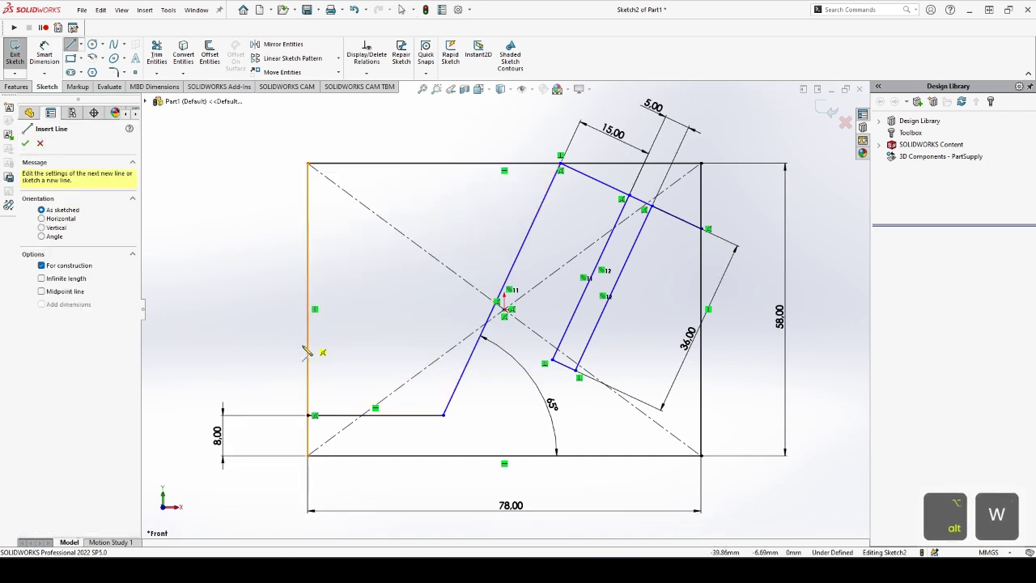
pyautogui.click(387, 366)
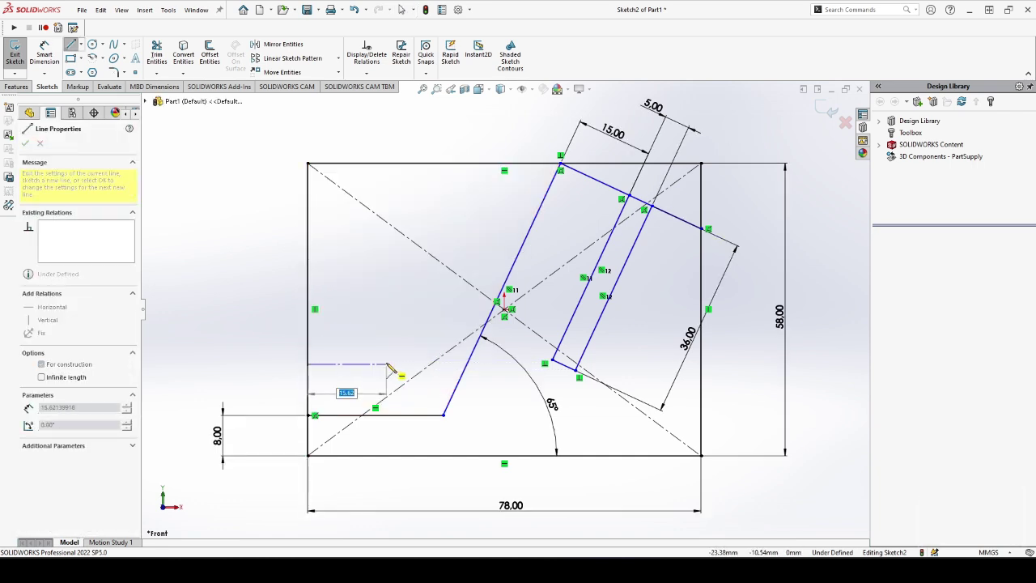
pyautogui.click(386, 310)
pyautogui.click(496, 310)
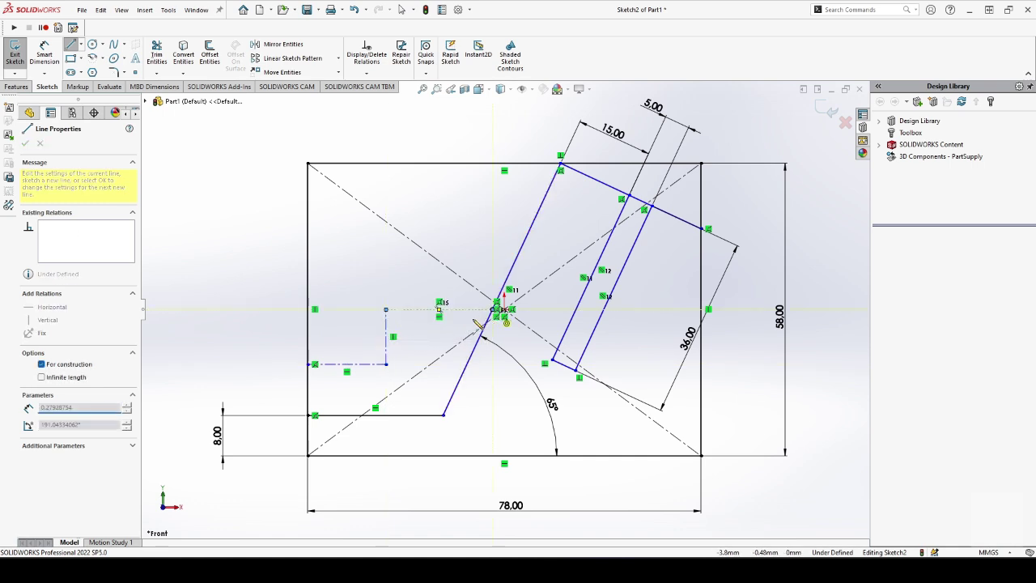
pyautogui.press('Escape')
pyautogui.press('d')
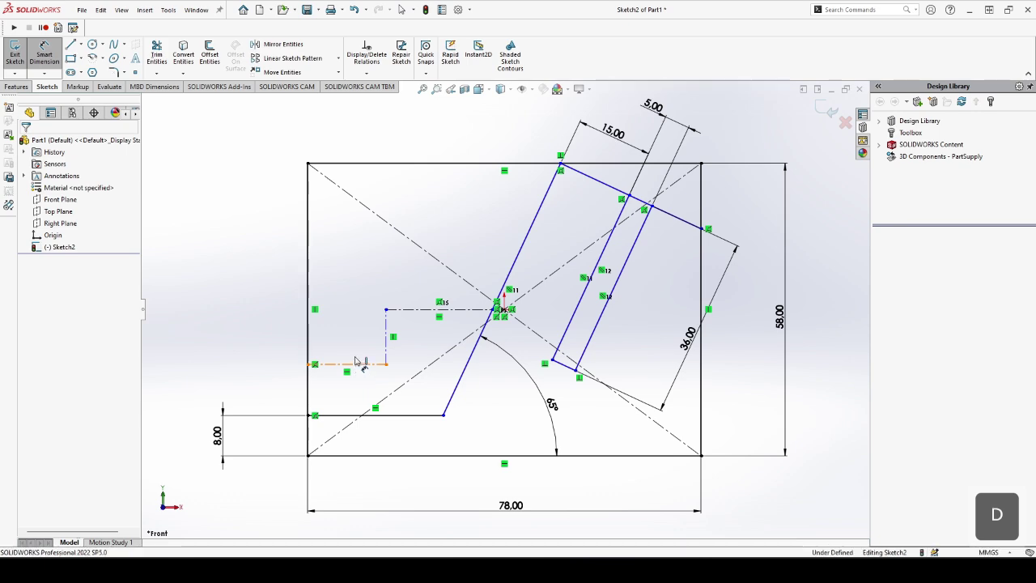
pyautogui.click(356, 366)
pyautogui.press('Escape')
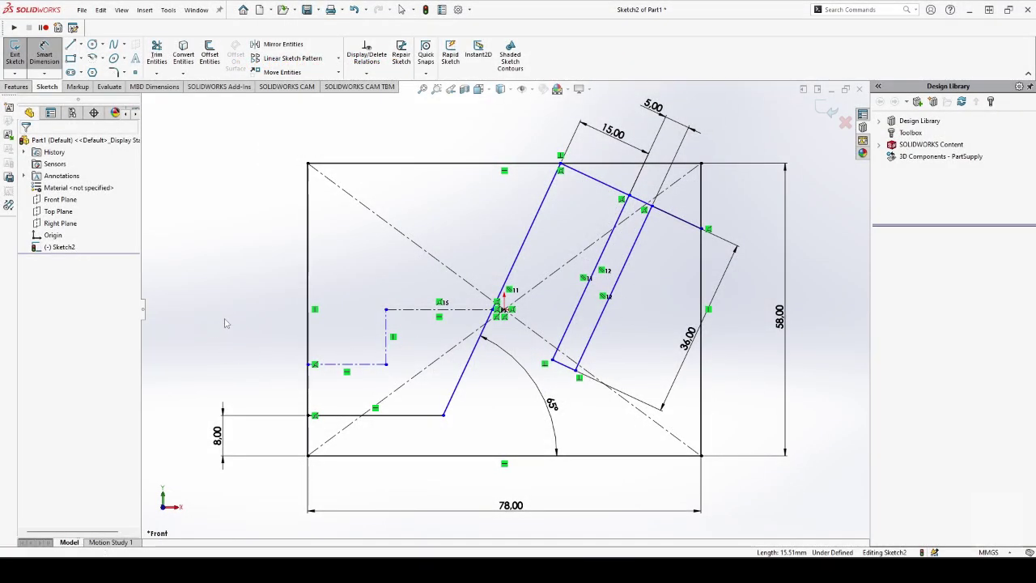
pyautogui.press('Escape')
# - Dimension the lower horizontal construction line 16 mm above the rectangle's bottom edge
pyautogui.press('d')
pyautogui.click(332, 455)
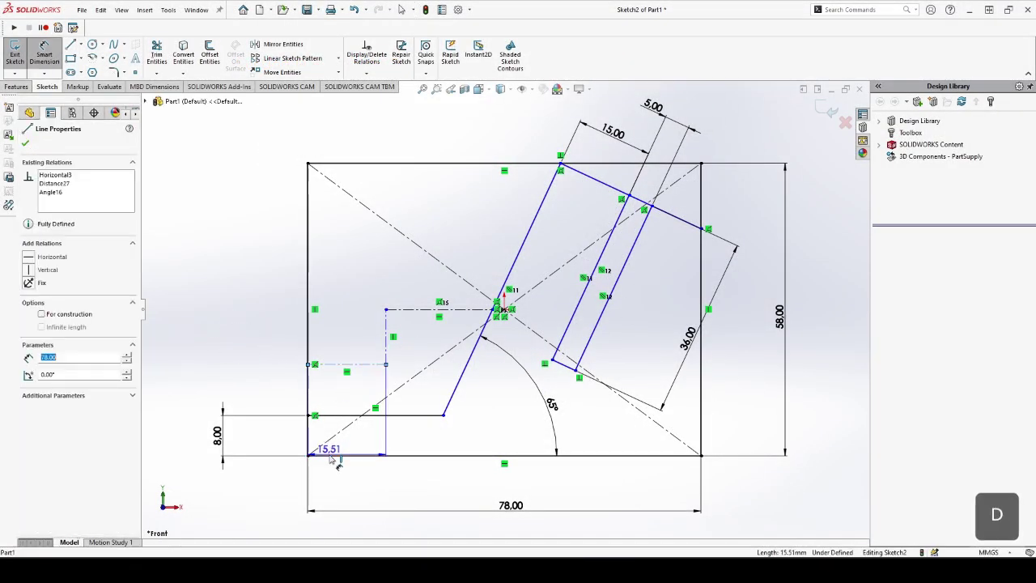
pyautogui.click(328, 364)
pyautogui.click(184, 404)
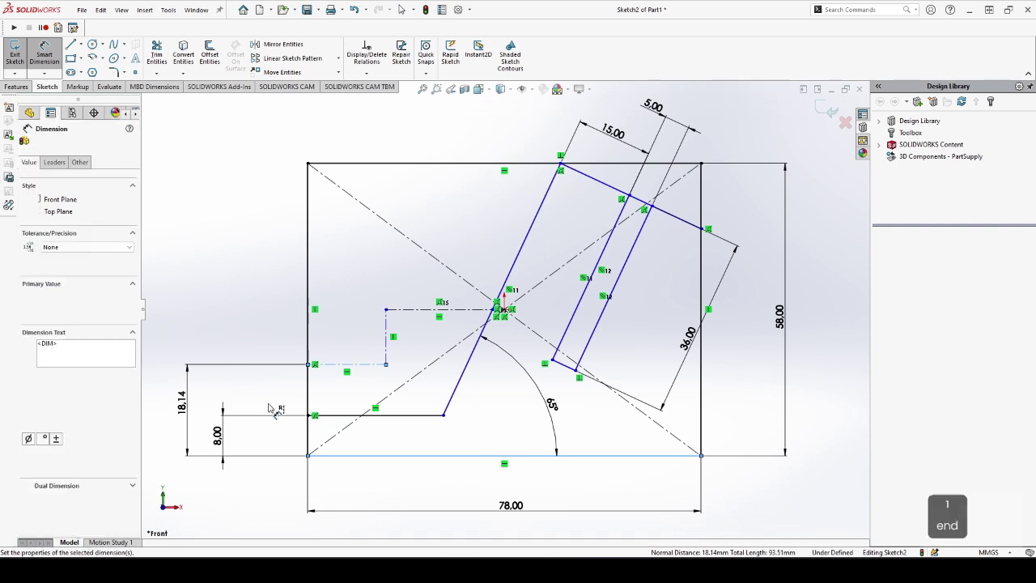
pyautogui.write('16')
pyautogui.press('Return')
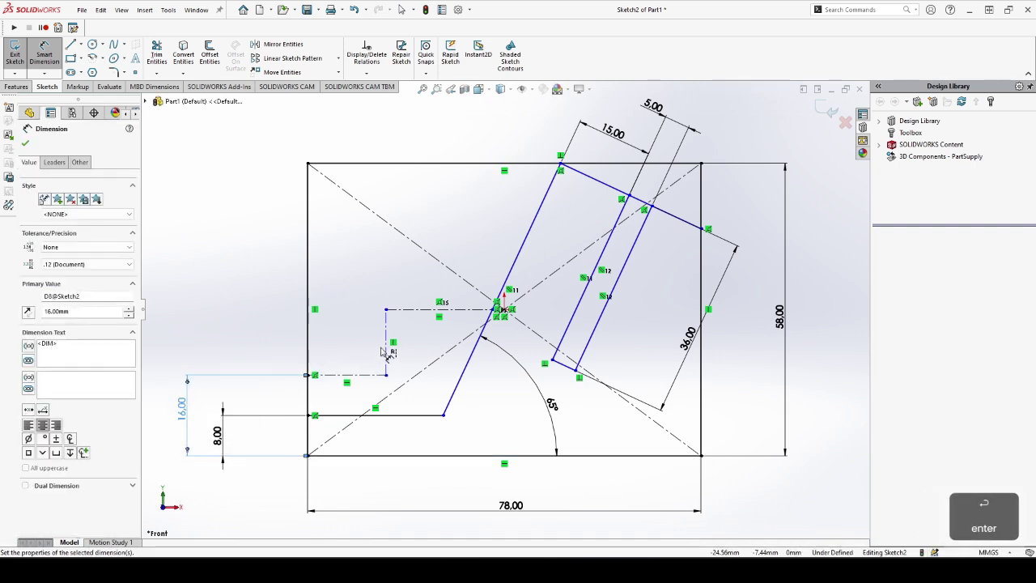
# - Try to dimension the length of the vertical construction line
pyautogui.click(386, 340)
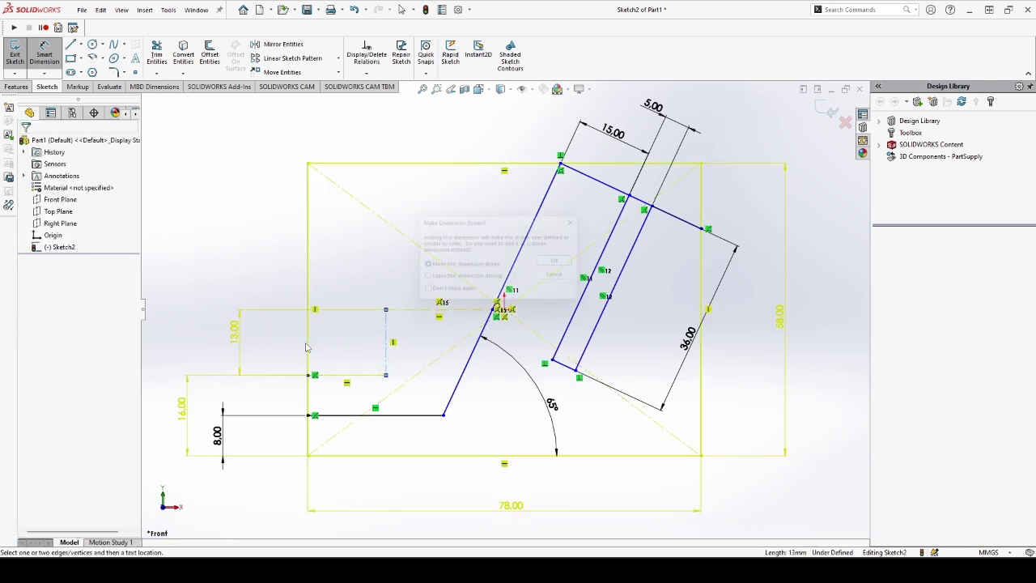
pyautogui.click(299, 352)
pyautogui.press('Escape')
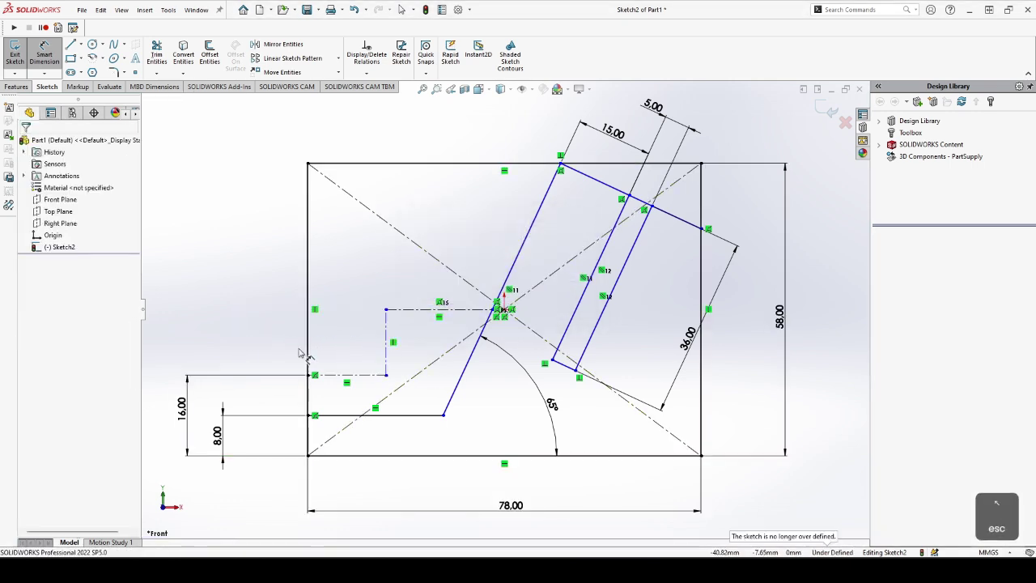
# - Delete the relation that ties the upper horizontal construction line to the origin
pyautogui.scroll(-4, 498, 331)
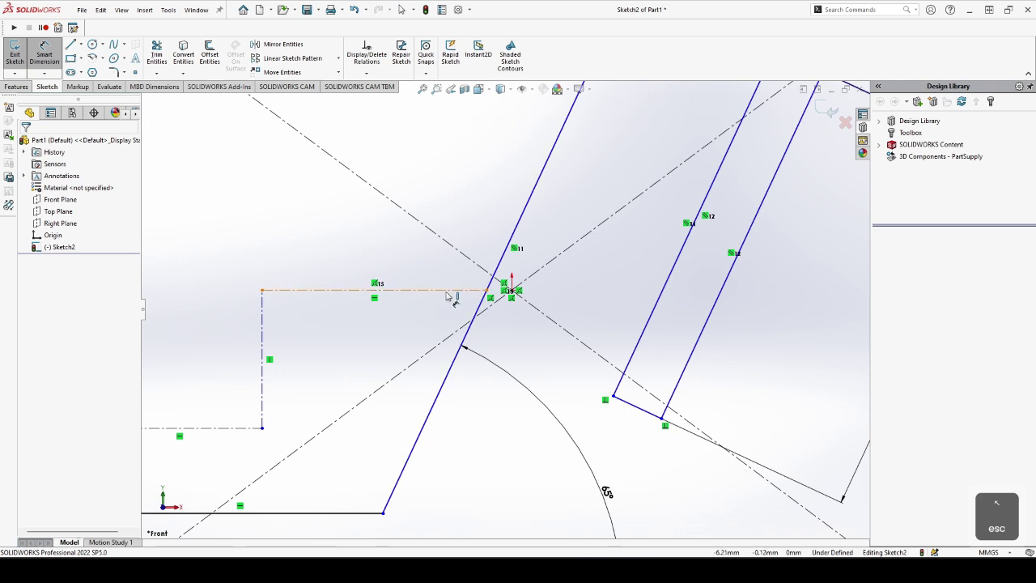
pyautogui.press('Escape')
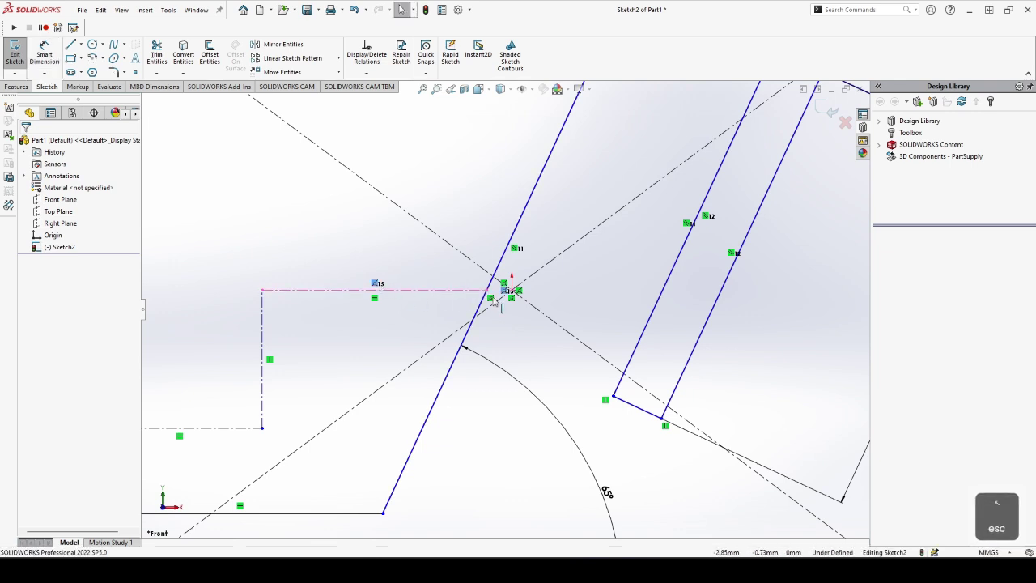
pyautogui.press('f')
# - Set the length of the vertical construction line to 18 mm
pyautogui.press('d')
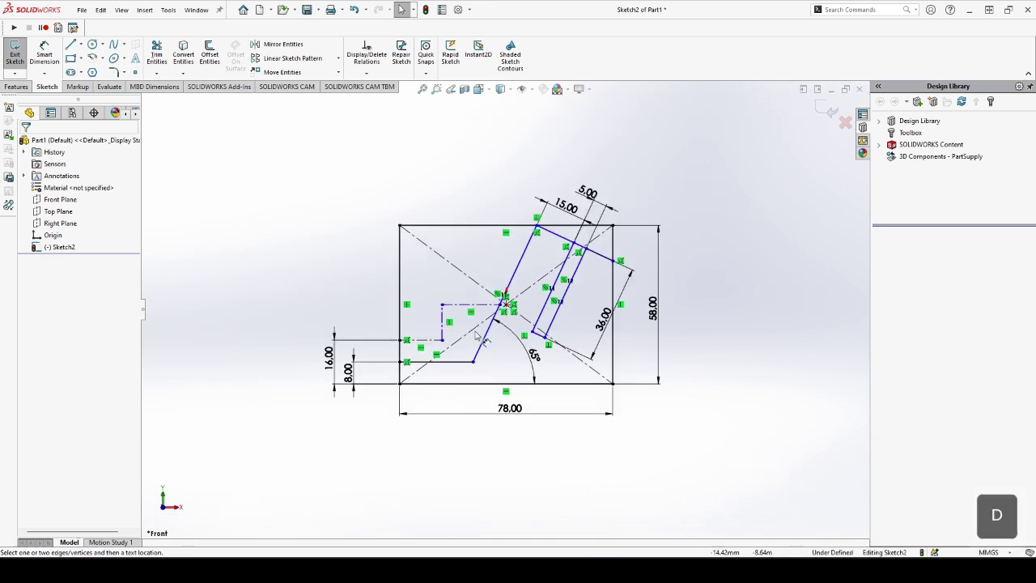
pyautogui.scroll(-4, 424, 320)
pyautogui.click(449, 311)
pyautogui.click(318, 313)
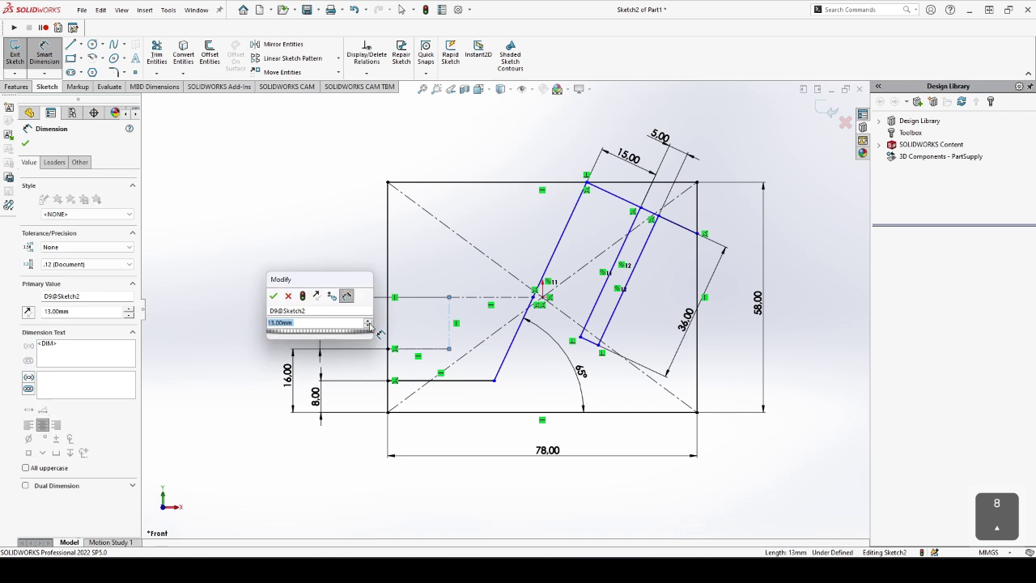
pyautogui.write('18')
pyautogui.press('Return')
# - Dimension the lower horizontal construction line to 24 mm long
pyautogui.press('d')
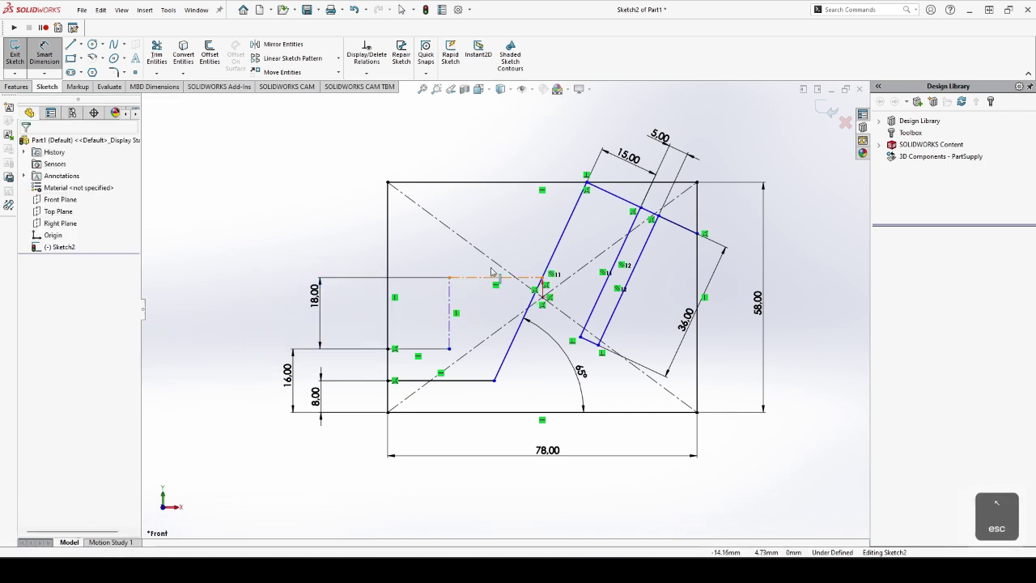
pyautogui.click(429, 349)
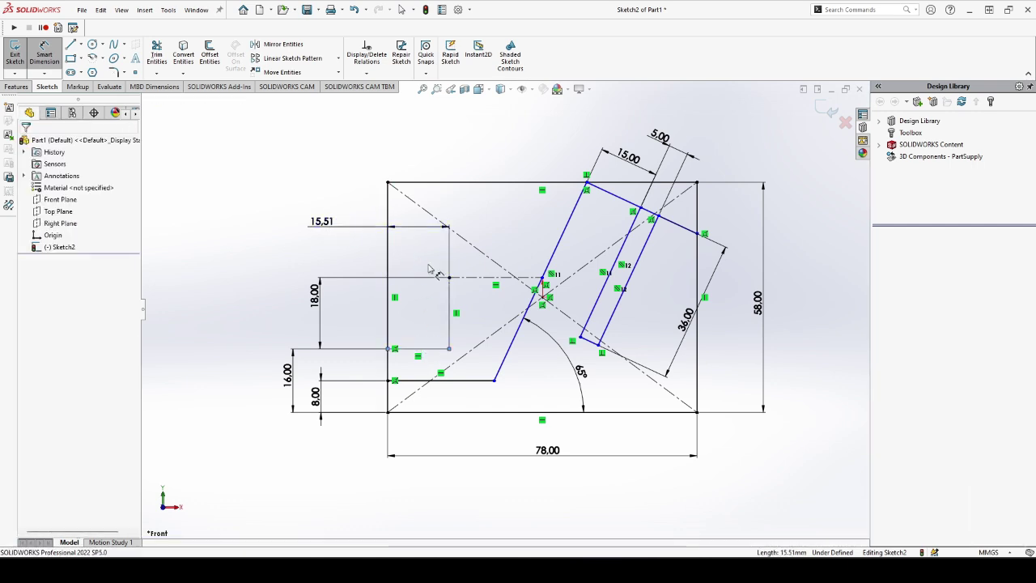
pyautogui.click(372, 240)
pyautogui.press('Return')
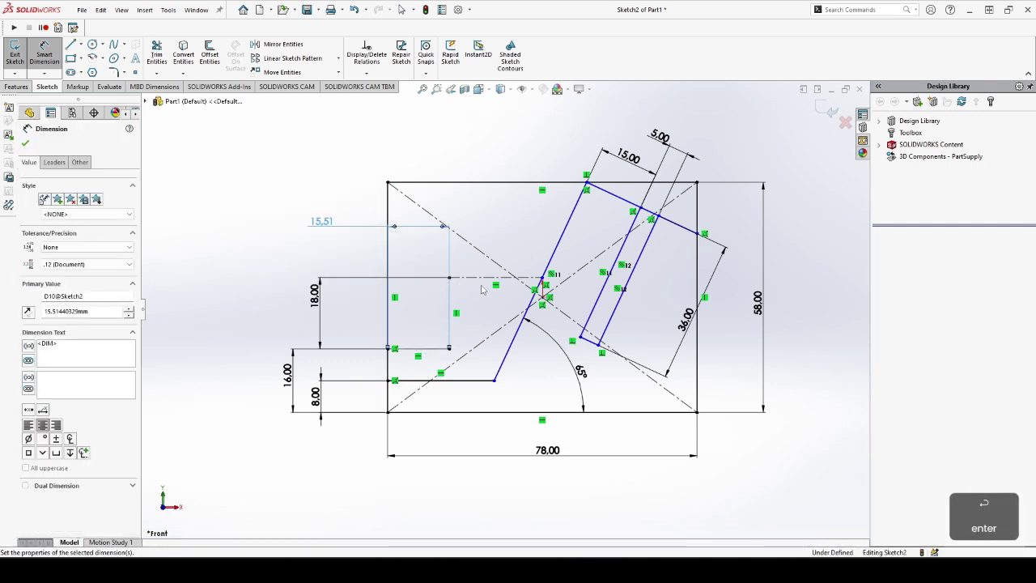
# - Dimension the upper horizontal construction line, which ends on the long diagonal, to 16 mm long
pyautogui.click(511, 278)
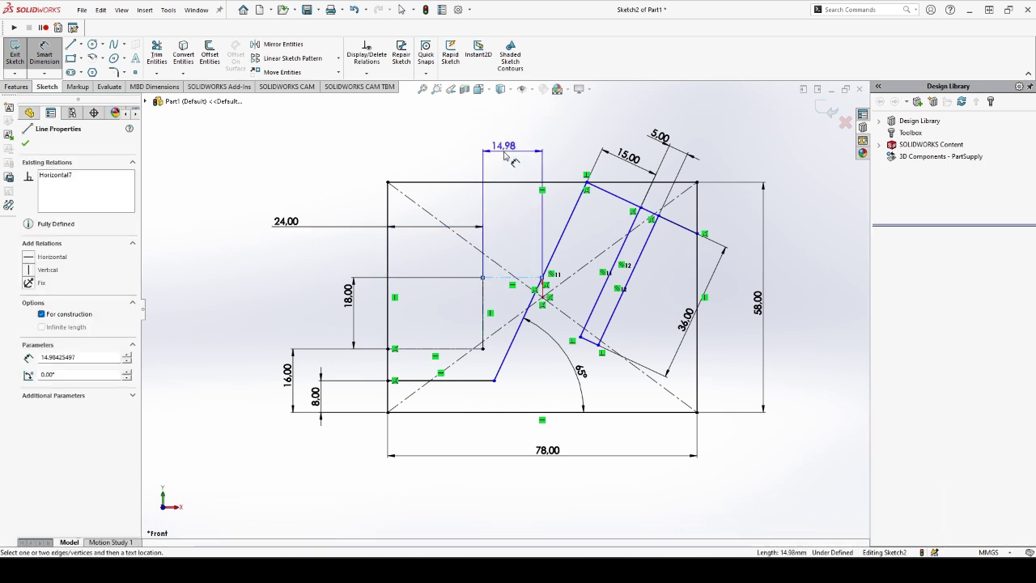
pyautogui.click(516, 158)
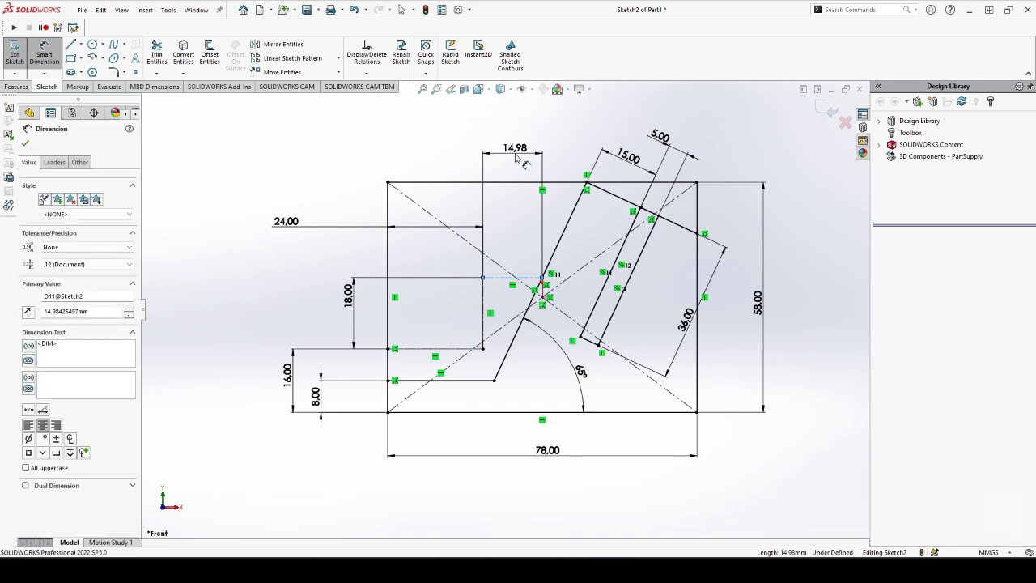
pyautogui.press('Return')
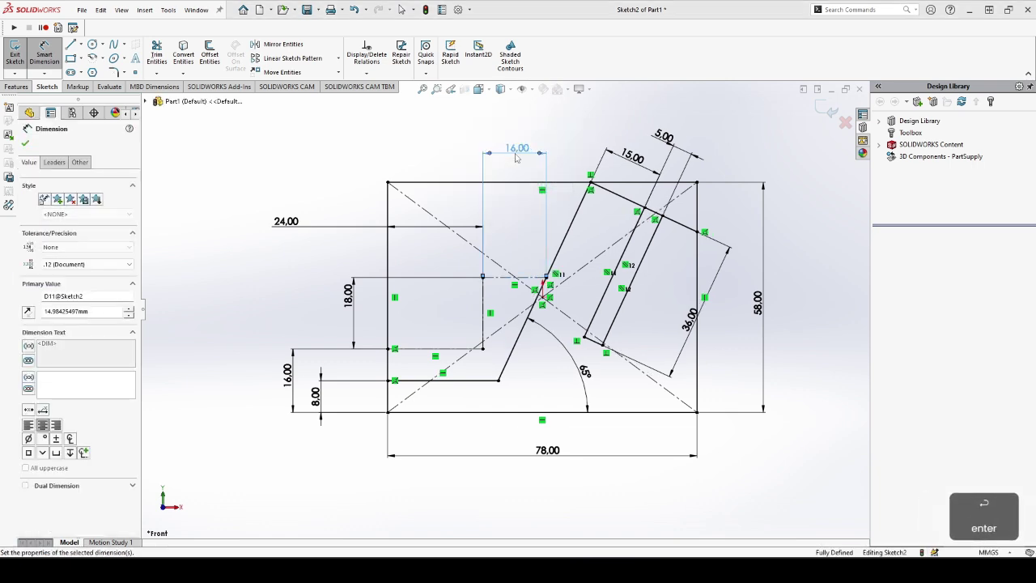
pyautogui.press('Escape')
pyautogui.press('Escape')
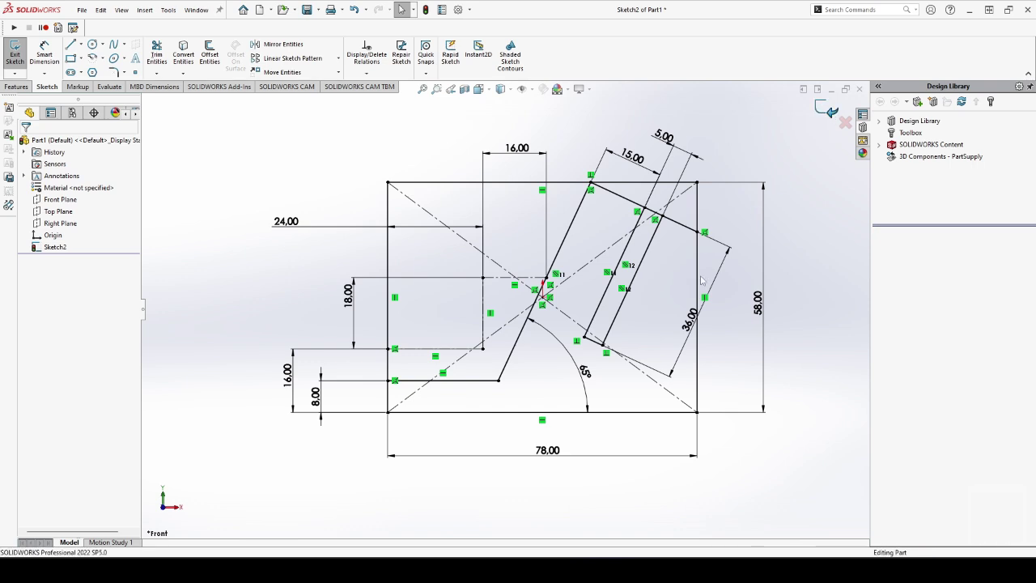
# - Exit the sketch and extrude its slotted profile region 28 mm as a blind boss
pyautogui.click(827, 109)
pyautogui.hotkey('shift', 'a')
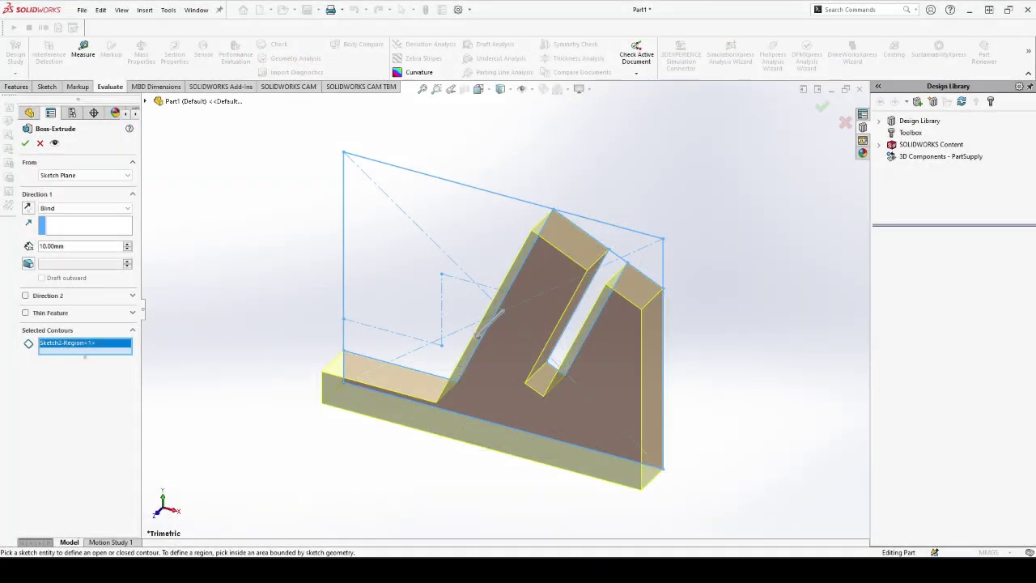
pyautogui.moveTo(89, 246); pyautogui.dragTo(2, 252)
pyautogui.write('28')
pyautogui.press('Return')
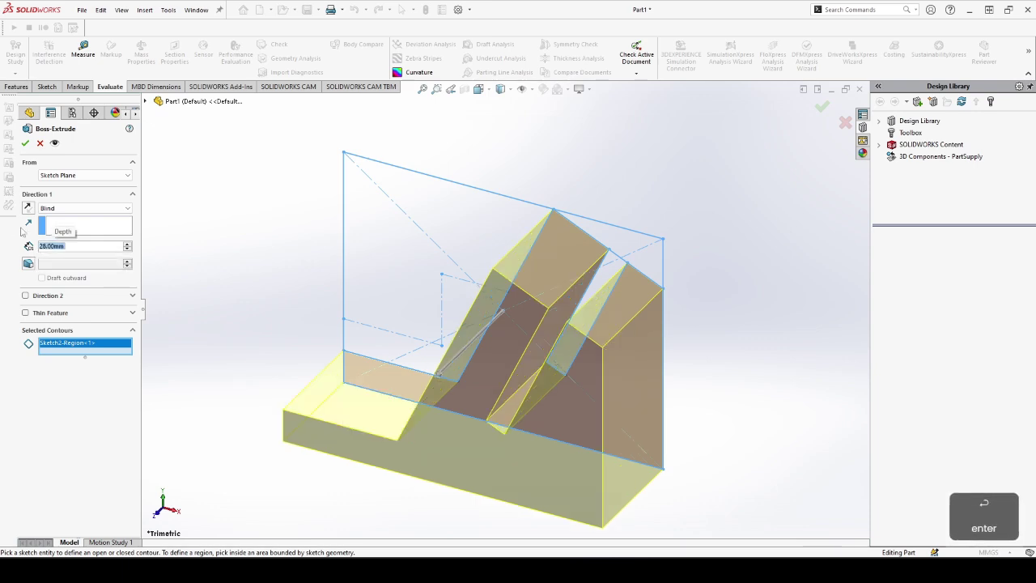
pyautogui.press('Return')
# - Start a new line sketch on the flat back face of the extruded body
pyautogui.moveTo(192, 275); pyautogui.dragTo(291, 257, button='middle')
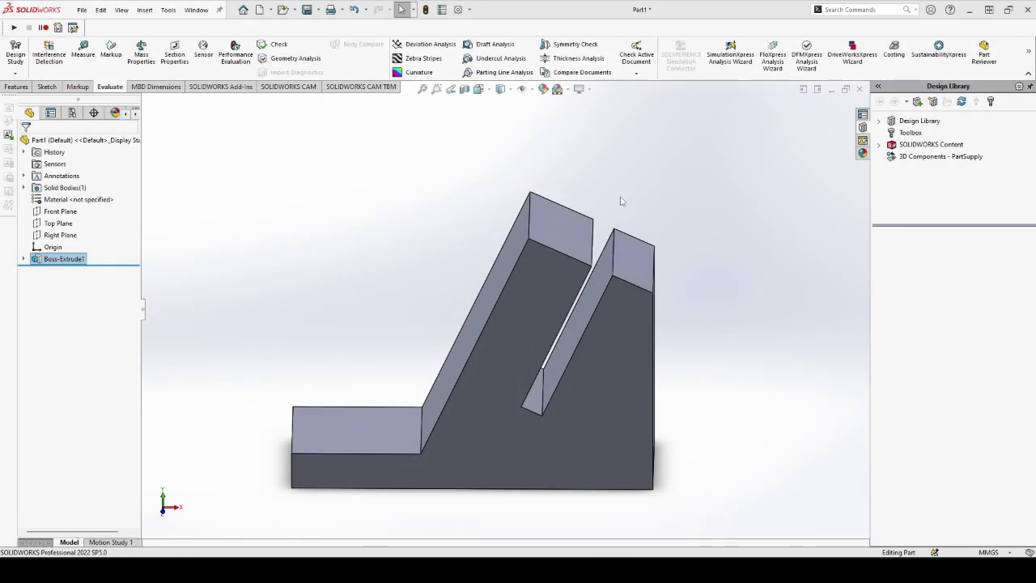
pyautogui.moveTo(386, 273); pyautogui.dragTo(642, 259, button='middle')
pyautogui.press('l')
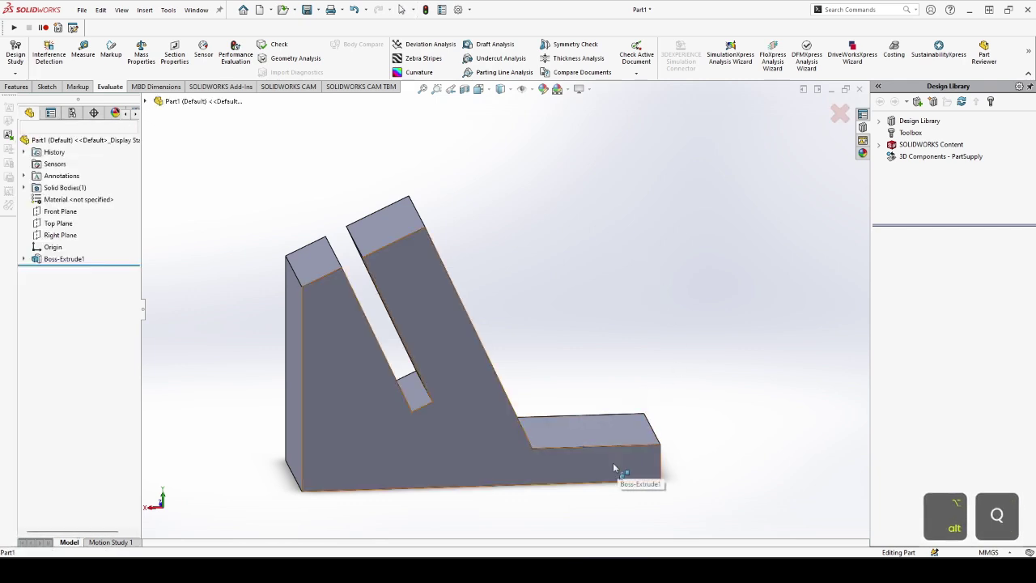
pyautogui.click(618, 466)
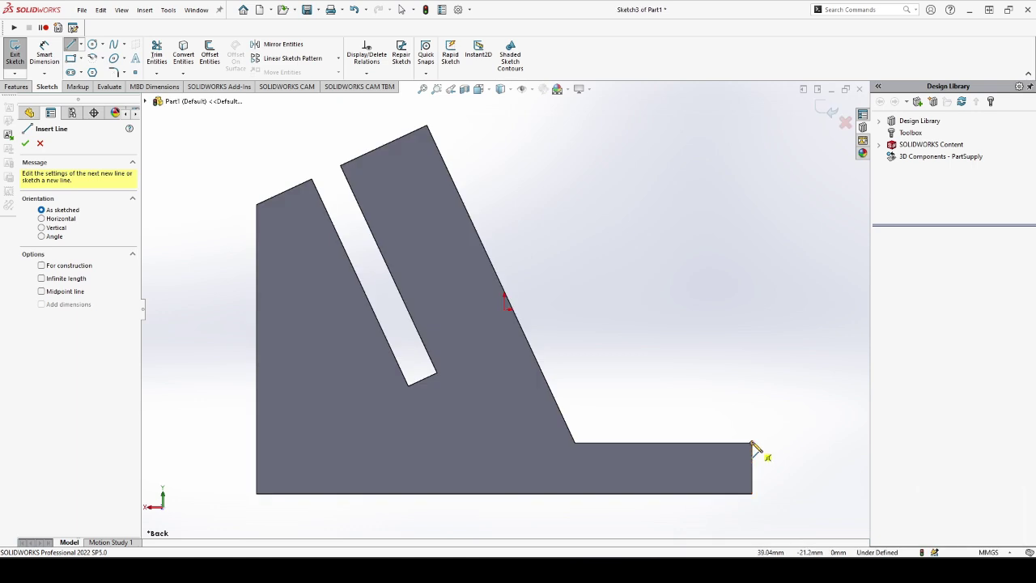
# - Sketch a closed two-step profile from the base ledge's outer corner up to the slanted edge and back along the body's edges
pyautogui.click(751, 442)
pyautogui.click(751, 349)
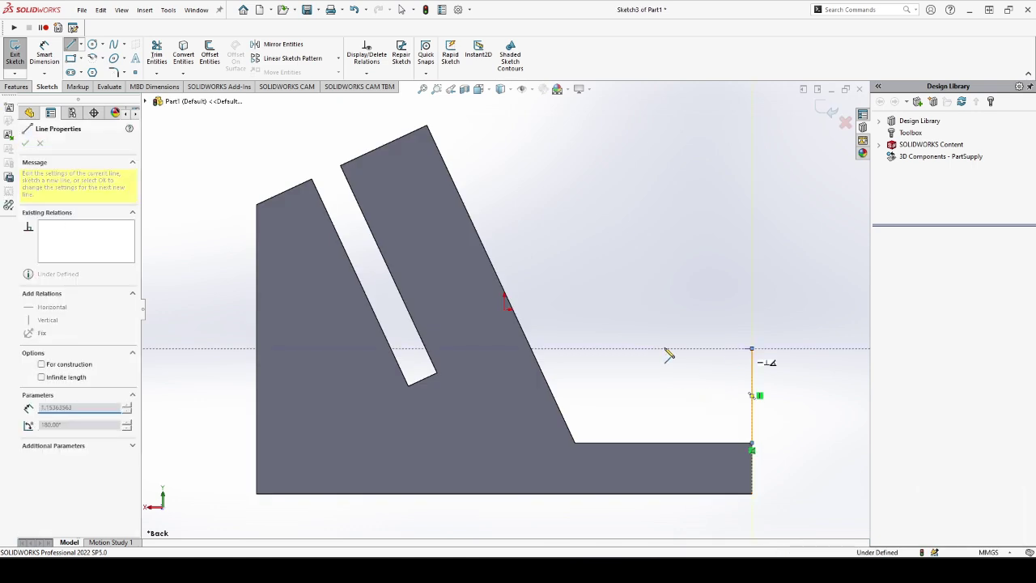
pyautogui.click(648, 348)
pyautogui.click(648, 261)
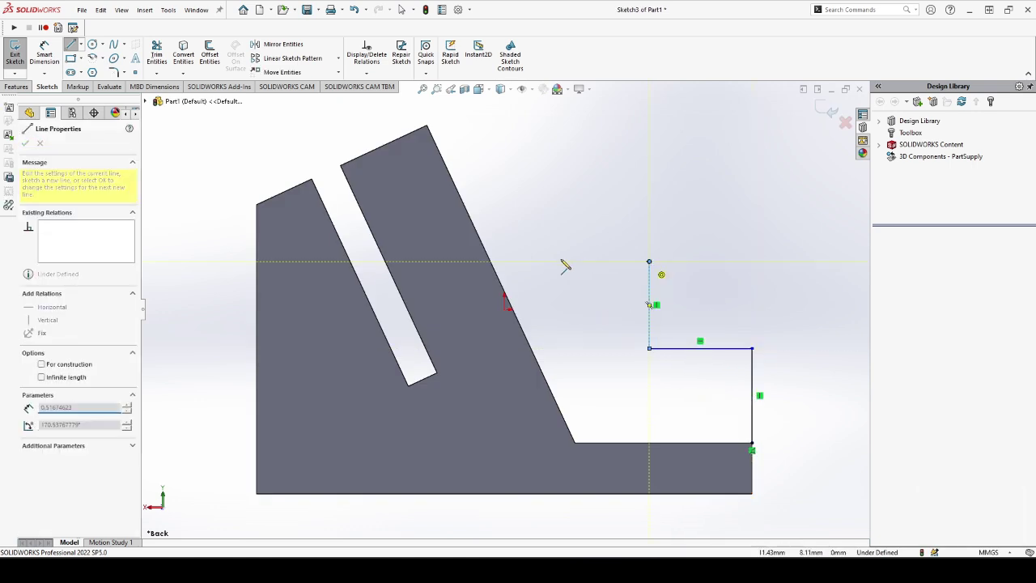
pyautogui.click(490, 261)
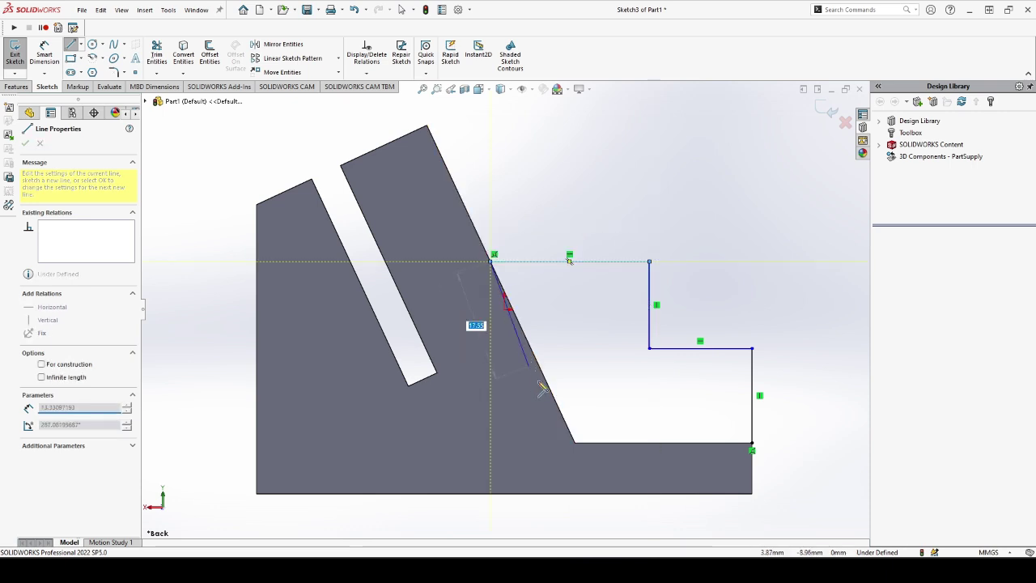
pyautogui.click(575, 444)
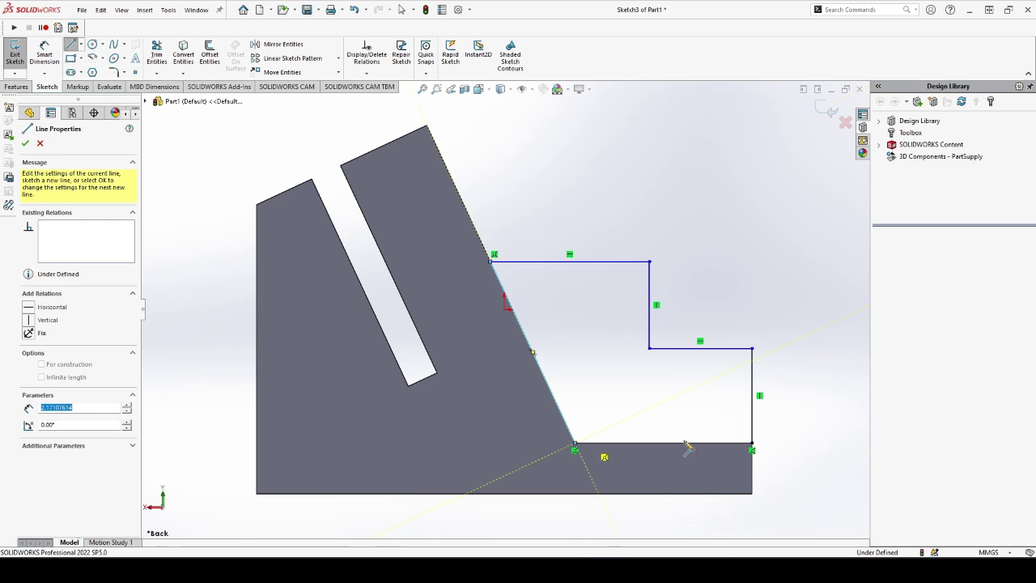
pyautogui.click(752, 444)
pyautogui.press('Escape')
pyautogui.press('Escape')
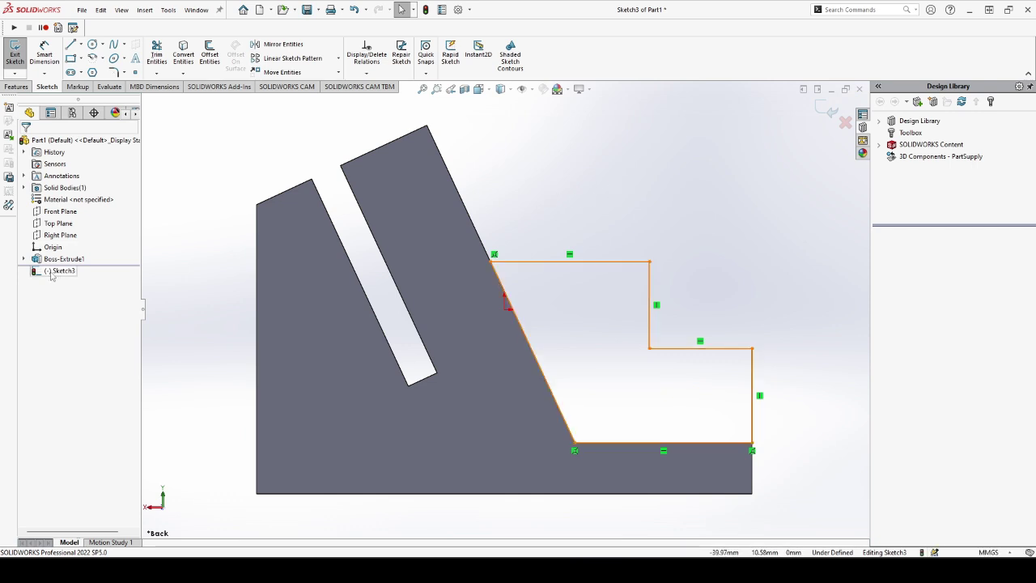
# - Show the first extrusion's sketch, snap the stepped profile's corners onto its construction-line points, and exit the sketch
pyautogui.click(24, 258)
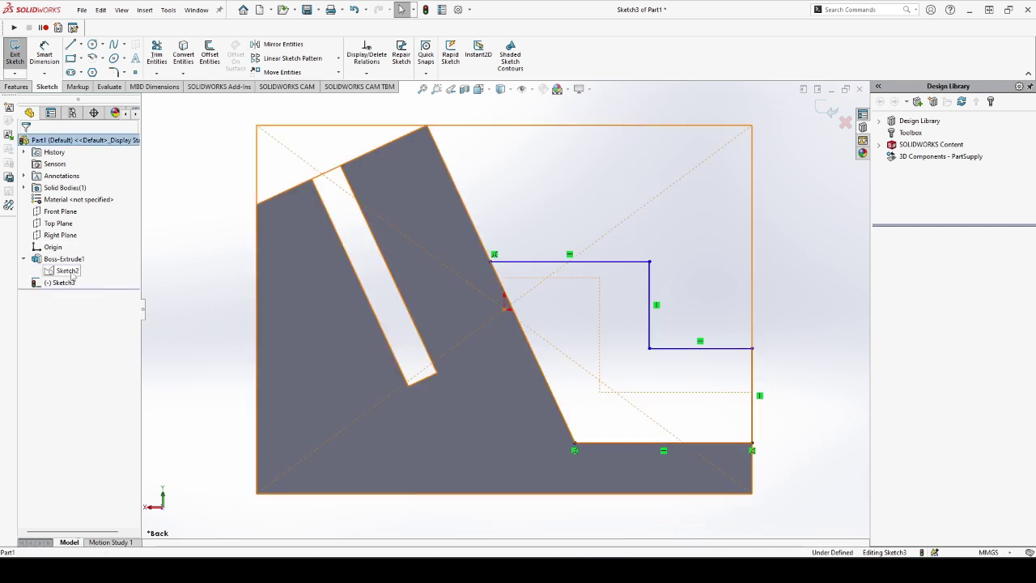
pyautogui.rightClick(70, 276)
pyautogui.click(81, 255)
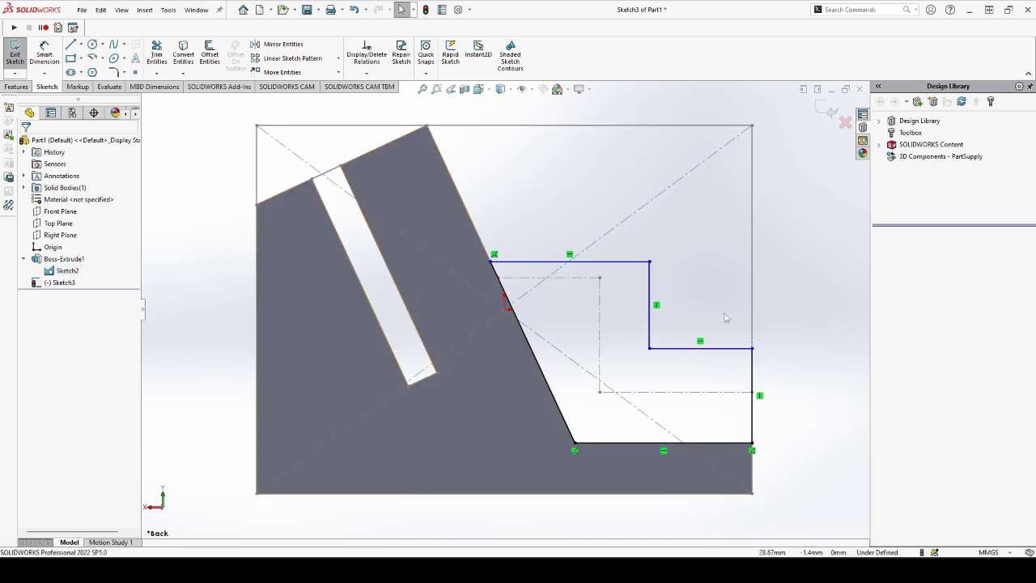
pyautogui.press('Escape')
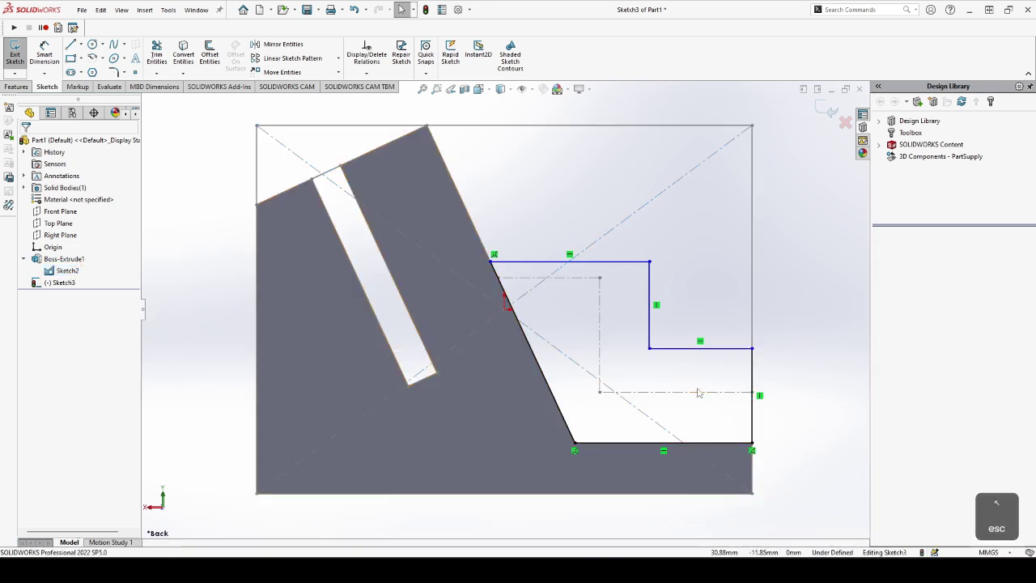
pyautogui.moveTo(751, 348); pyautogui.dragTo(752, 392)
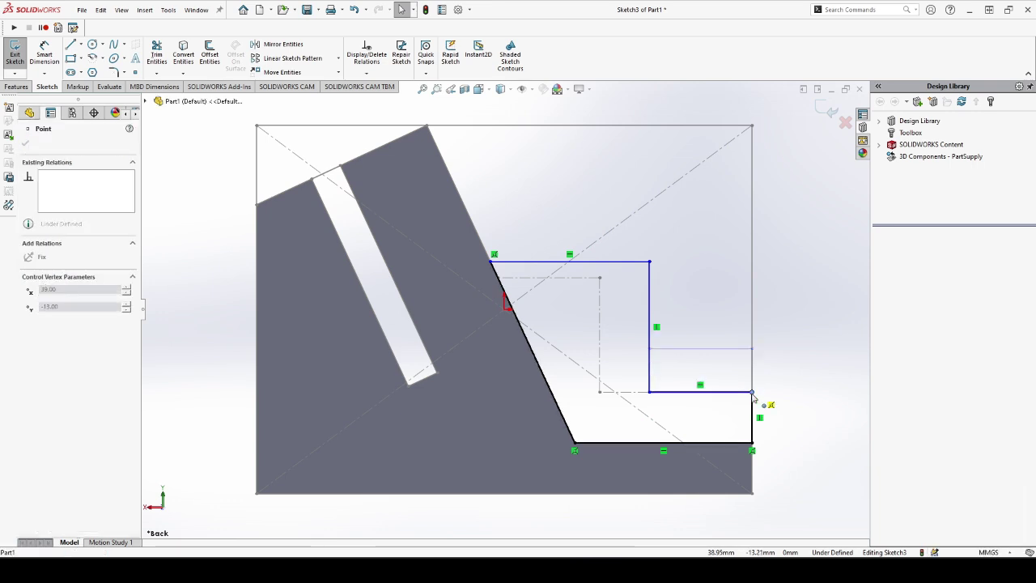
pyautogui.moveTo(649, 263); pyautogui.dragTo(599, 277)
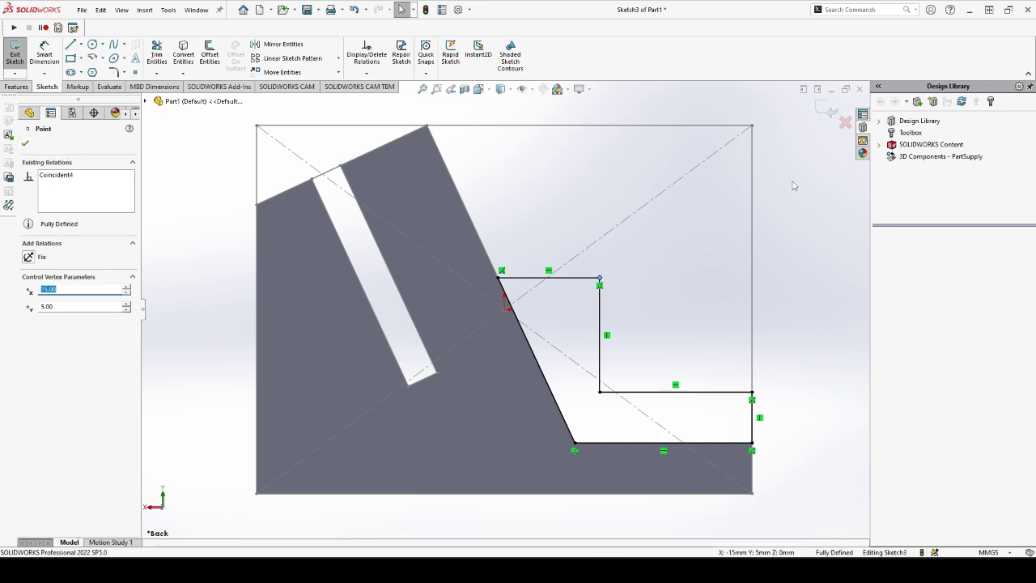
pyautogui.click(827, 108)
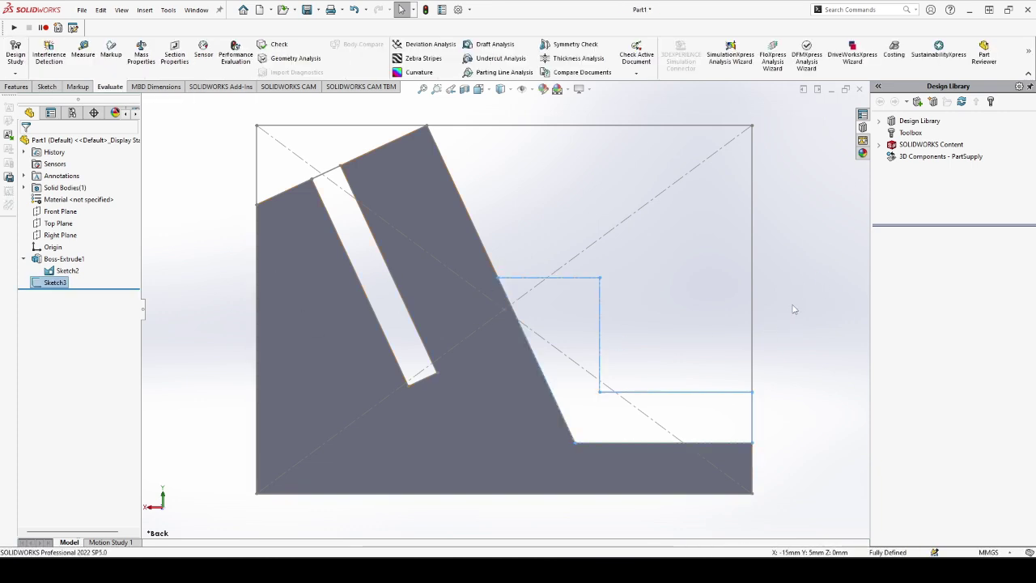
# - Extrude the stepped profile 18 mm as a blind boss in the reversed direction, over the base ledge and merged with the body
pyautogui.hotkey('shift', 'a')
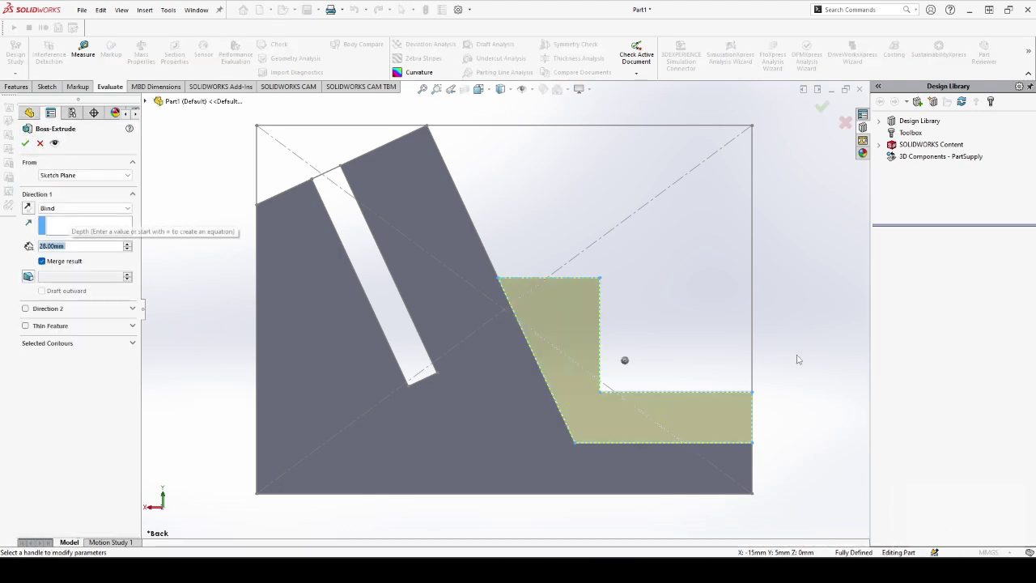
pyautogui.moveTo(779, 364); pyautogui.dragTo(692, 393, button='middle')
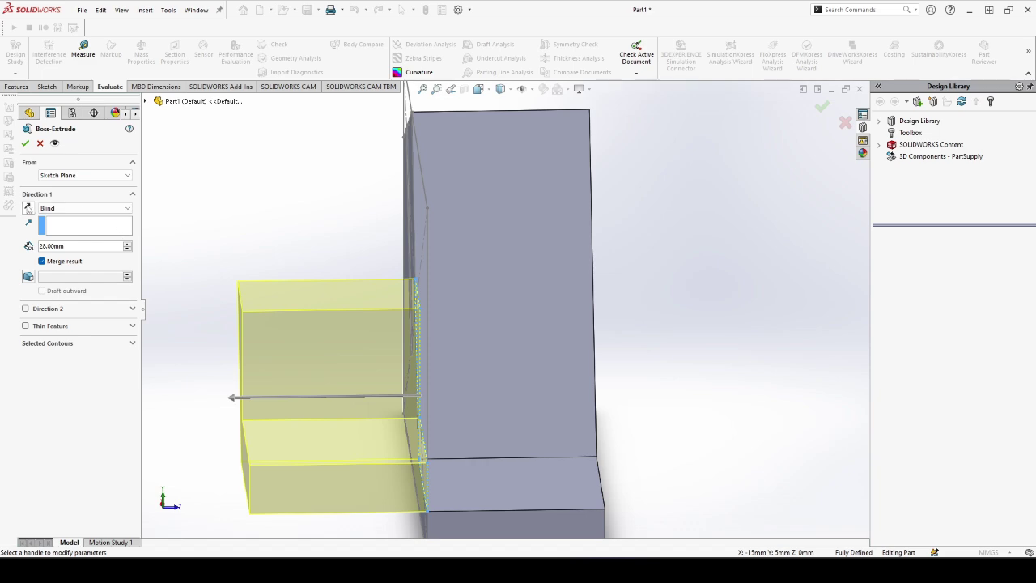
pyautogui.click(28, 209)
pyautogui.moveTo(702, 352); pyautogui.dragTo(650, 346, button='middle')
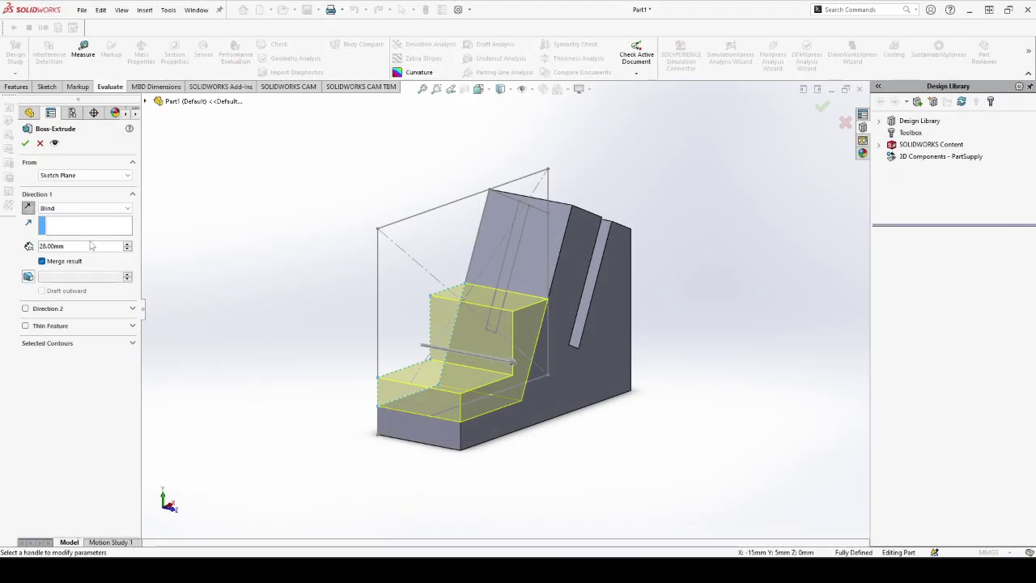
pyautogui.hotkey('ctrl', 'a')
pyautogui.write('18')
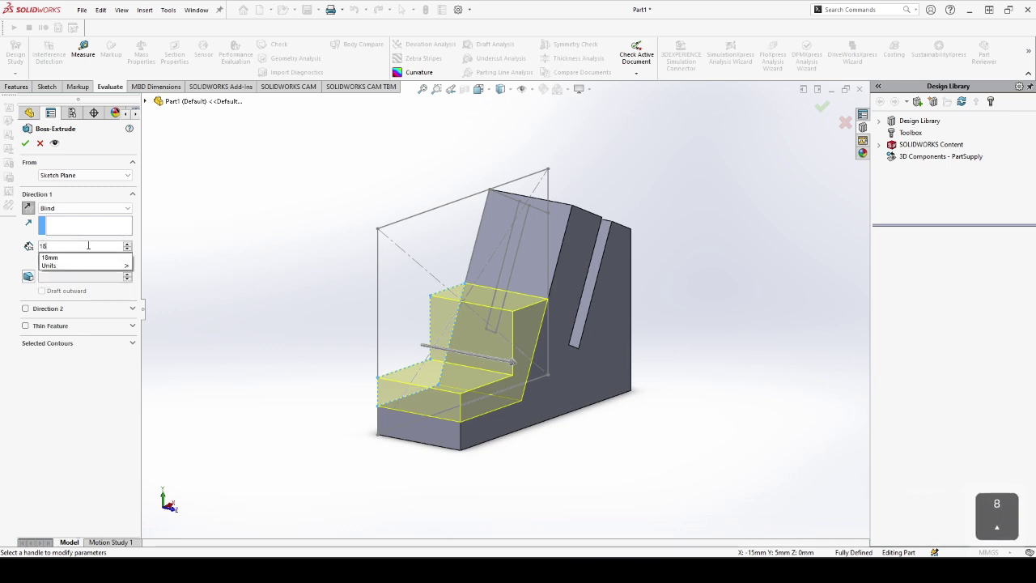
pyautogui.press('Return')
pyautogui.press('Return')
# - Hide the first extrusion's sketch
pyautogui.rightClick(67, 270)
pyautogui.click(92, 254)
pyautogui.click(294, 194)
pyautogui.scroll(3, 490, 282)
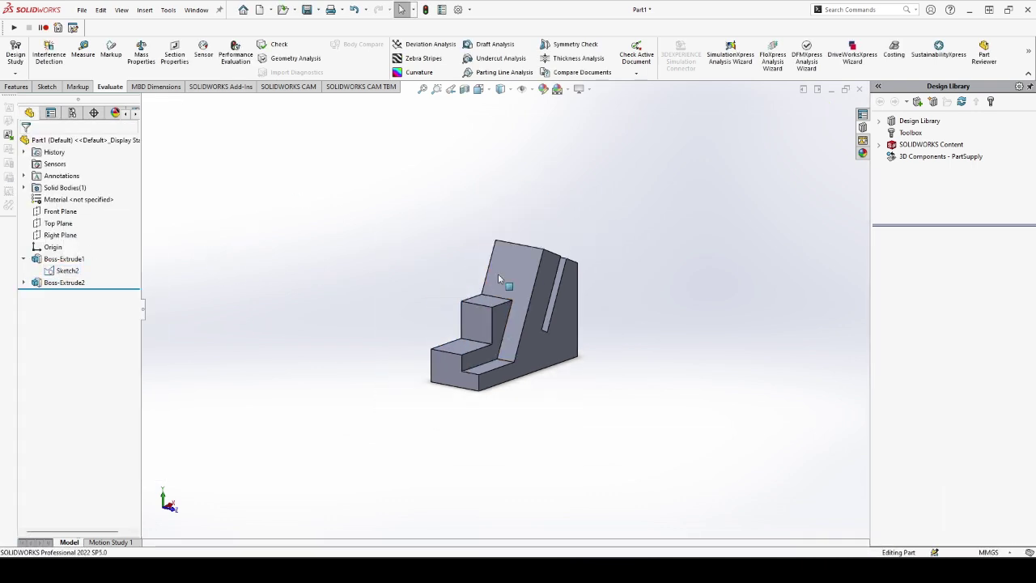
# - On the inclined top face between the long slanted face and the slot, sketch three end-to-end construction lines across the face's centre
pyautogui.moveTo(470, 278); pyautogui.dragTo(612, 236, button='middle')
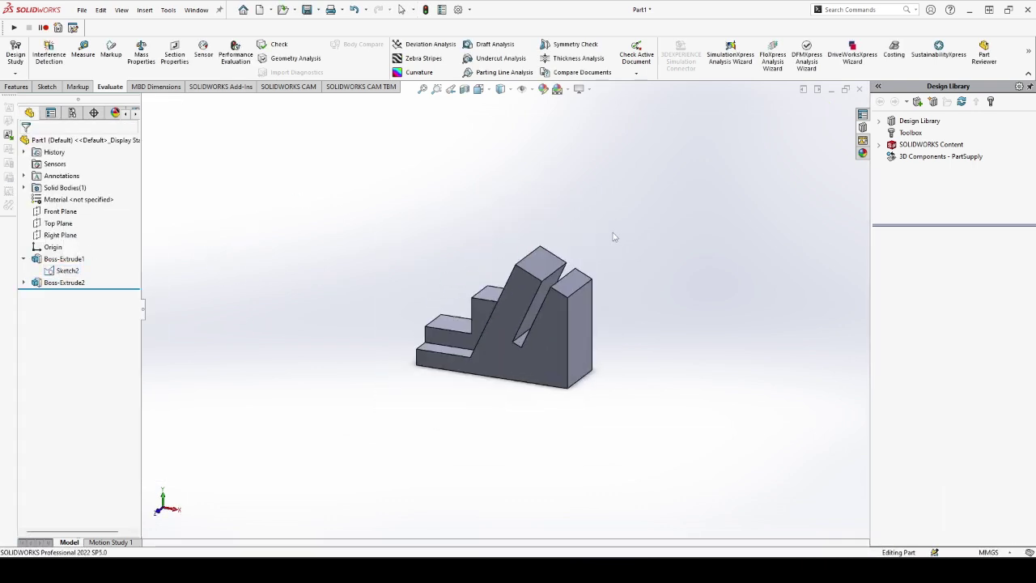
pyautogui.press('alt')
pyautogui.hotkey('alt', 'q')
pyautogui.press('Escape')
pyautogui.hotkey('alt', 'w')
pyautogui.click(544, 269)
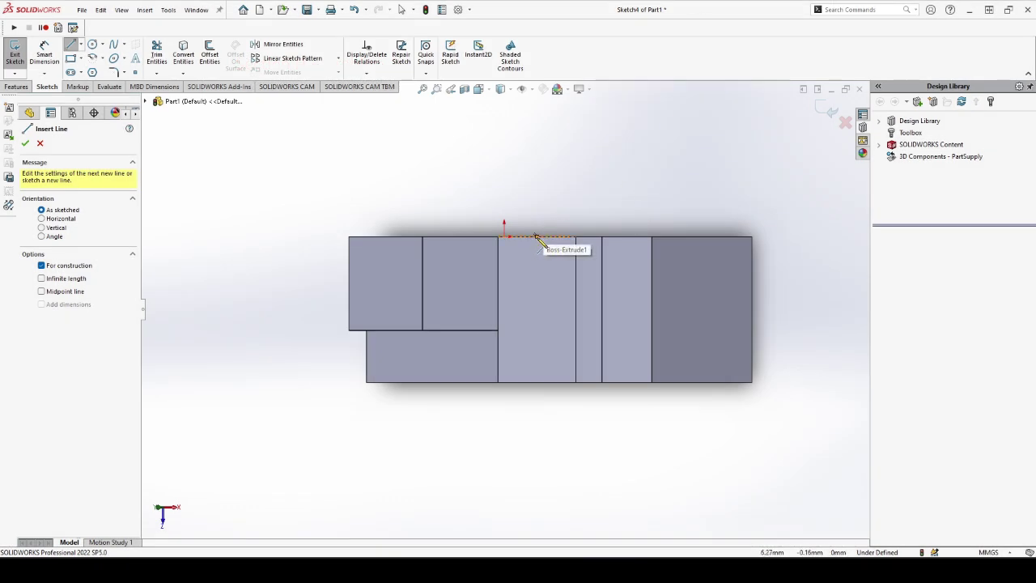
pyautogui.click(536, 236)
pyautogui.click(537, 275)
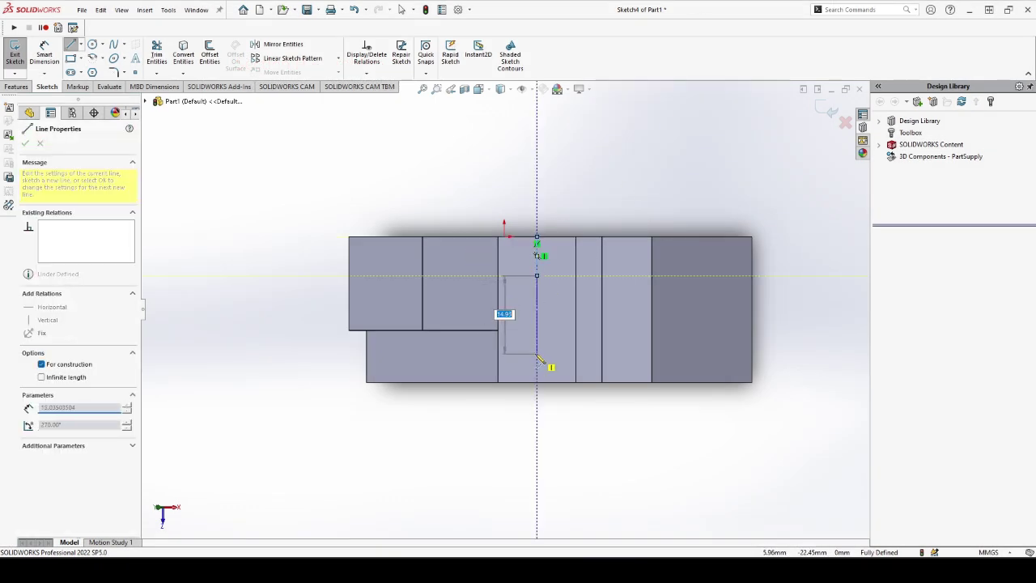
pyautogui.click(536, 345)
pyautogui.click(537, 382)
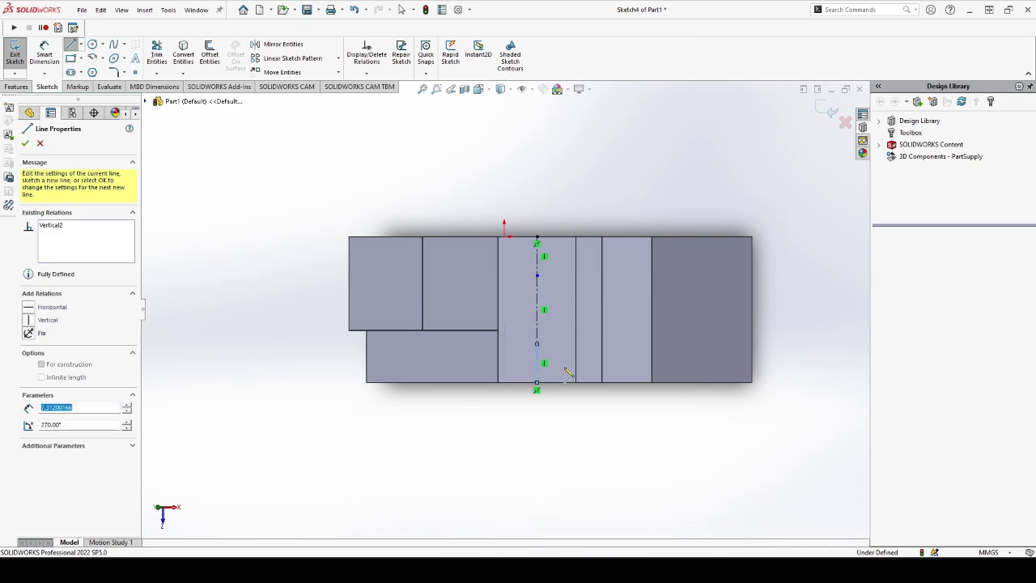
pyautogui.press('Escape')
# - Make the two outer construction lines on the inclined top face equal in length
pyautogui.keyDown('ctrl'); pyautogui.click(537, 264); pyautogui.keyUp('ctrl')
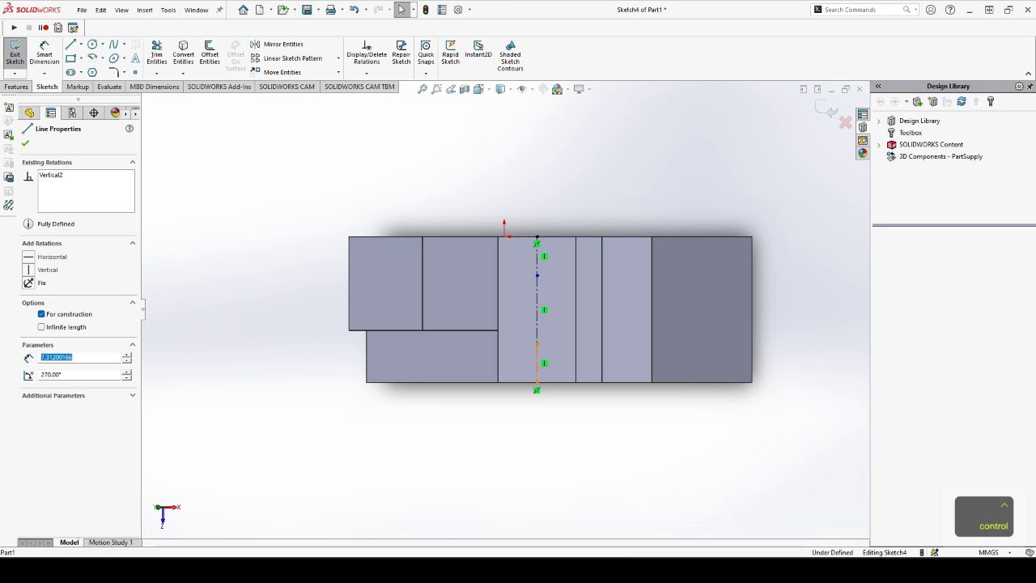
pyautogui.keyDown('ctrl'); pyautogui.click(536, 364); pyautogui.keyUp('ctrl')
pyautogui.click(45, 382)
pyautogui.press('Escape')
# - Dimension one of the outer construction lines to 7 mm long
pyautogui.press('d')
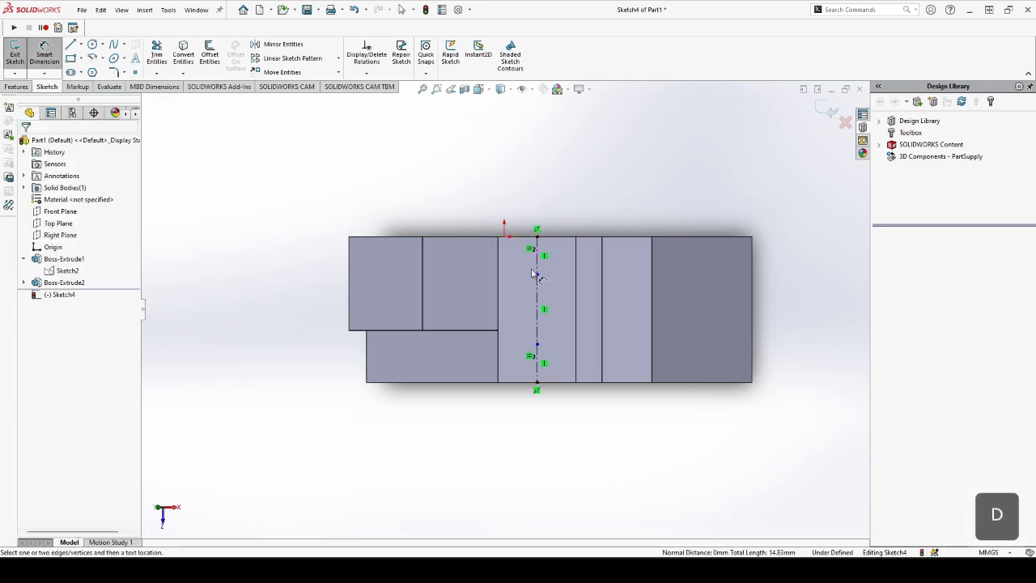
pyautogui.click(538, 271)
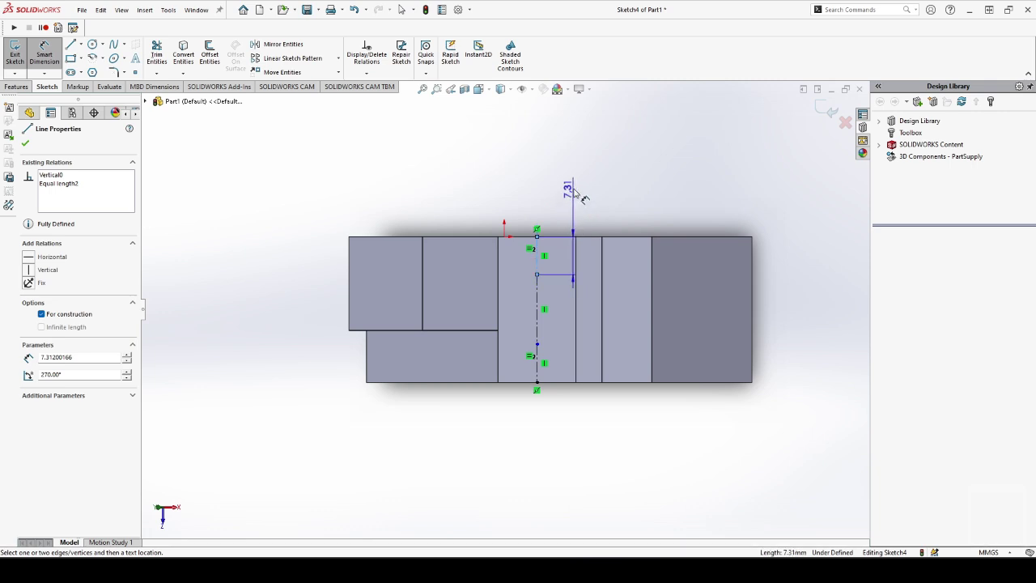
pyautogui.click(619, 190)
pyautogui.press('Return')
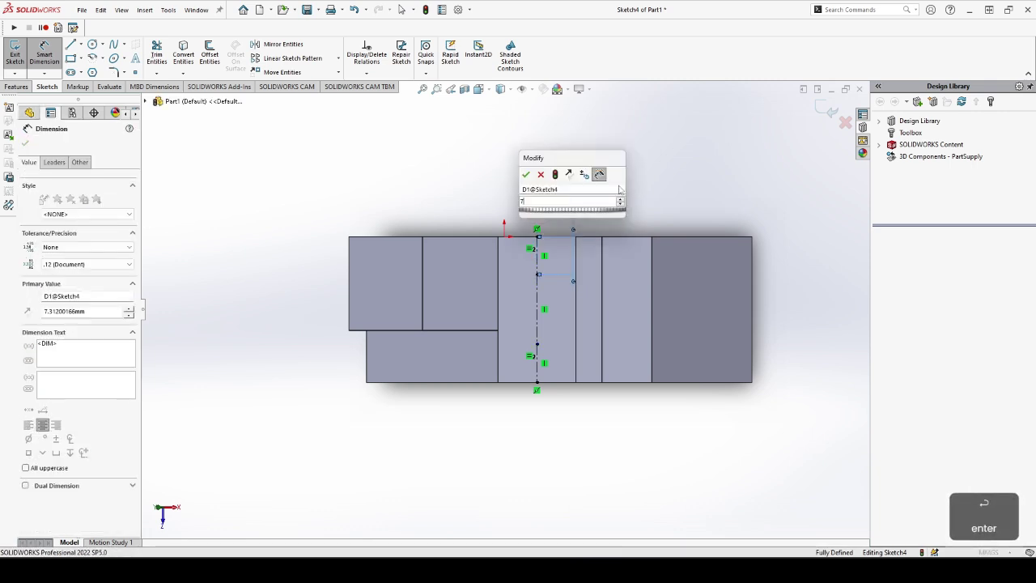
pyautogui.press('Escape')
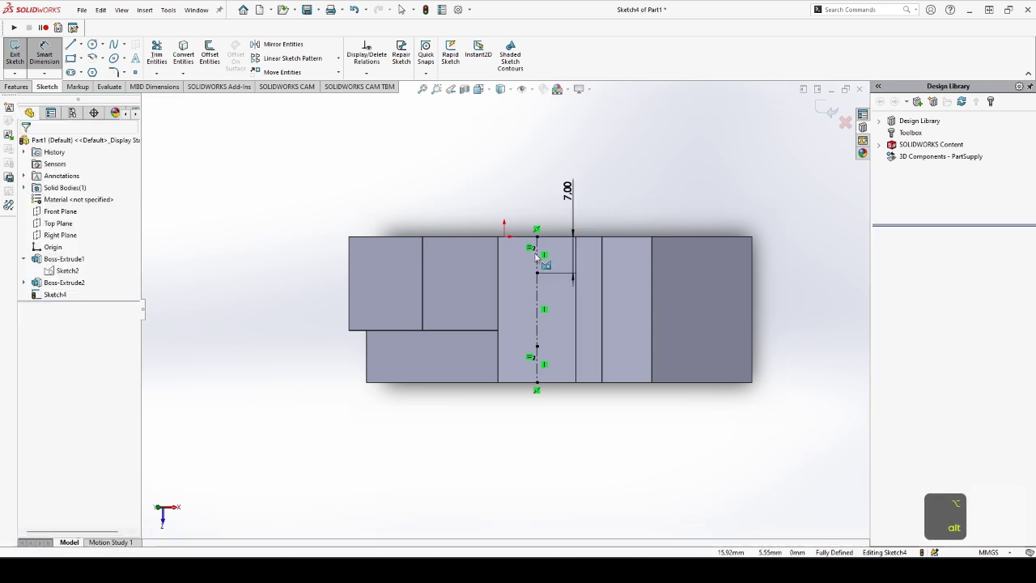
# - Sketch two circles, about 9 and 10 mm in diameter, centred on the middle construction line's endpoints, and make them equal
pyautogui.hotkey('alt', 'a')
pyautogui.click(536, 275)
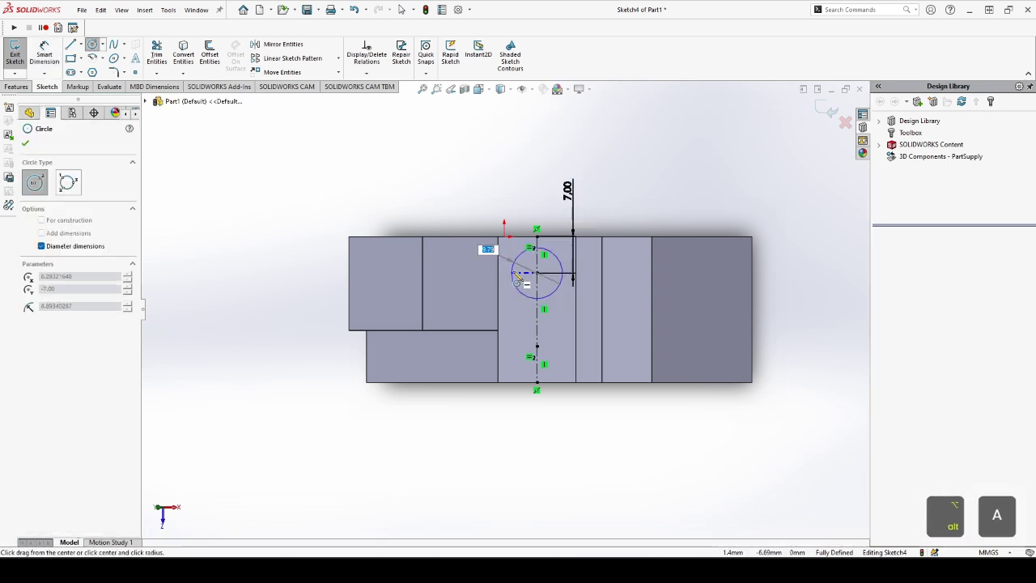
pyautogui.click(519, 278)
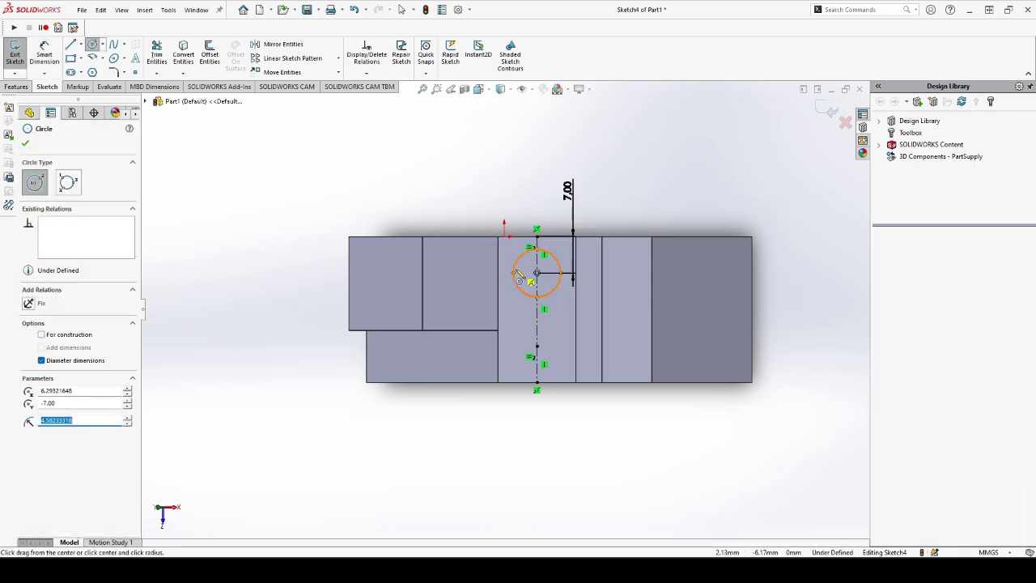
pyautogui.click(536, 346)
pyautogui.click(520, 330)
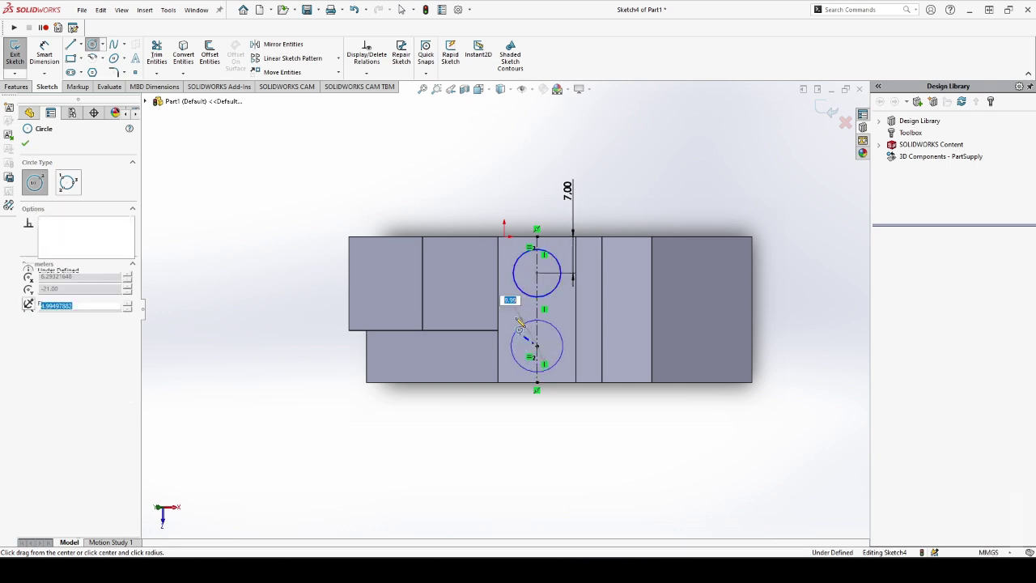
pyautogui.press('Escape')
pyautogui.moveTo(520, 328); pyautogui.dragTo(518, 330)
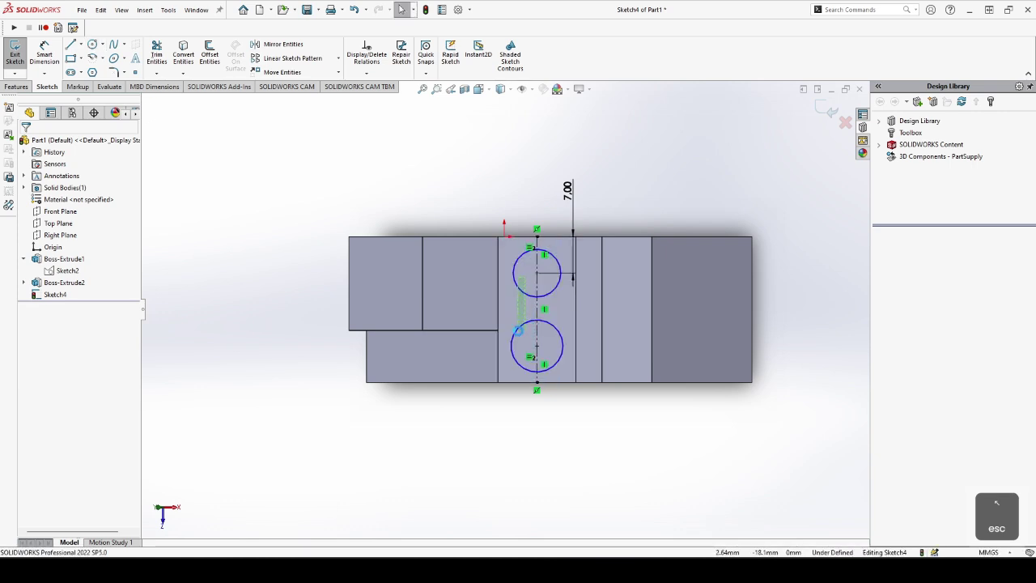
pyautogui.click(32, 362)
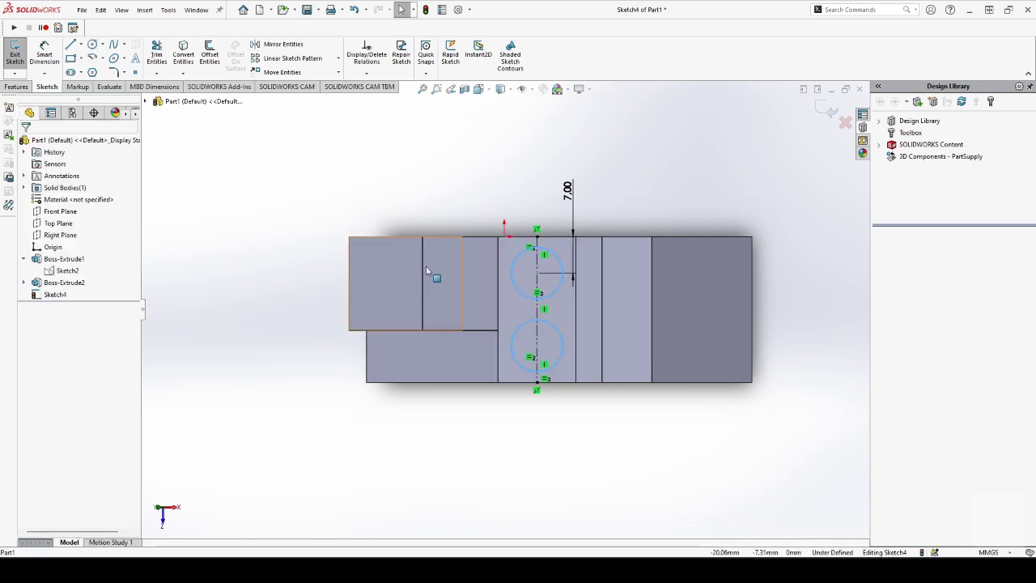
# - Dimension one of the equal circles to 6 mm in diameter and exit the sketch
pyautogui.press('d')
pyautogui.click(518, 253)
pyautogui.click(493, 202)
pyautogui.press('Return')
pyautogui.write('6')
pyautogui.press('Return')
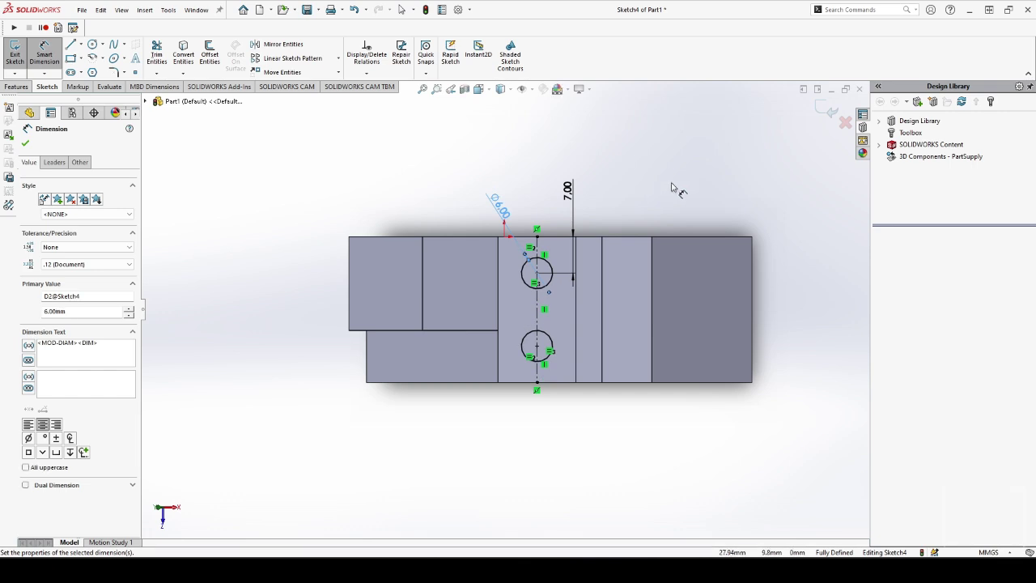
pyautogui.click(829, 112)
pyautogui.click(830, 112)
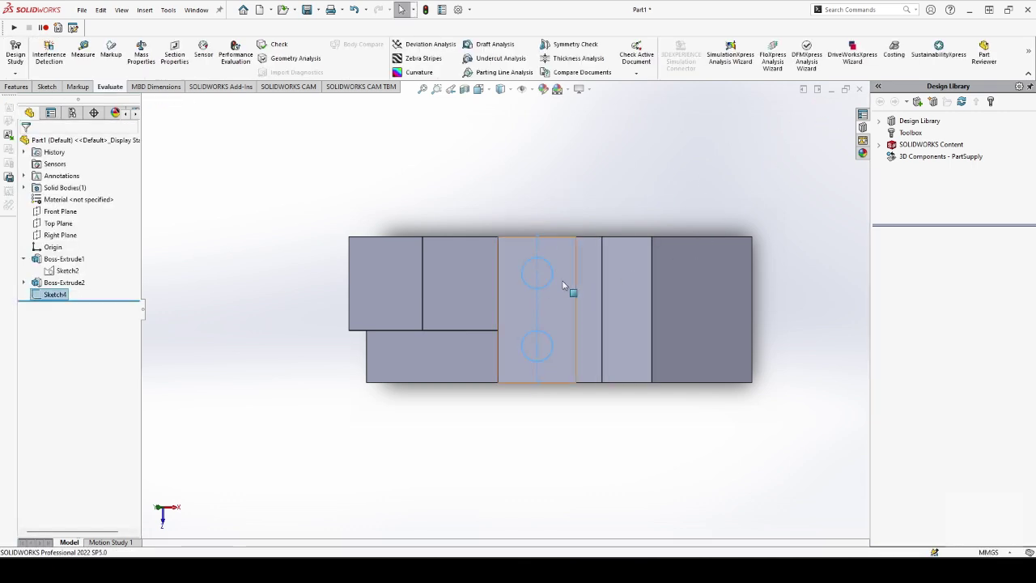
# - Extrude both circles 6 mm as blind bosses, forming two cylindrical pins on the inclined top face
pyautogui.hotkey('shift', 'a')
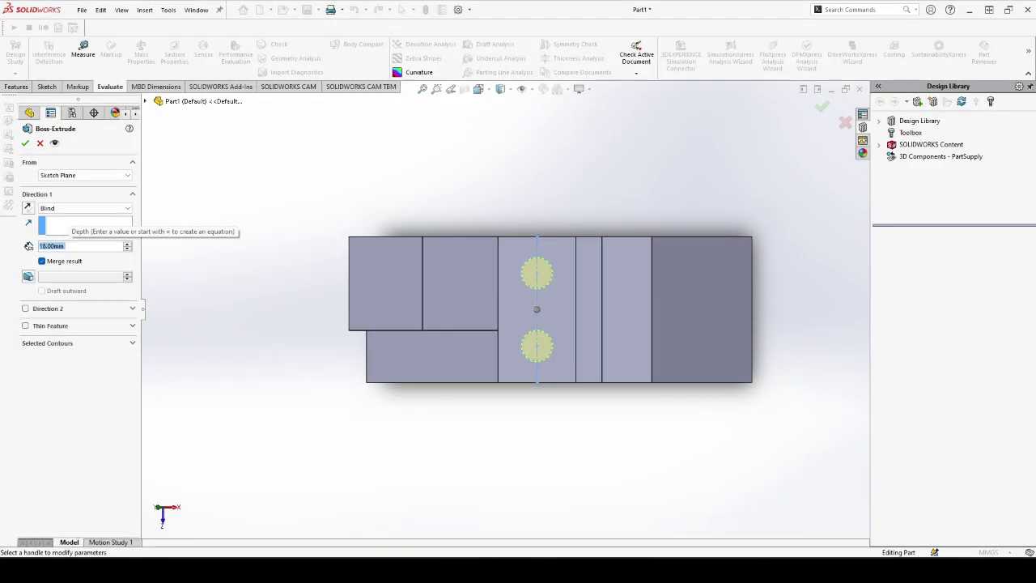
pyautogui.write('6')
pyautogui.press('Return')
pyautogui.press('Return')
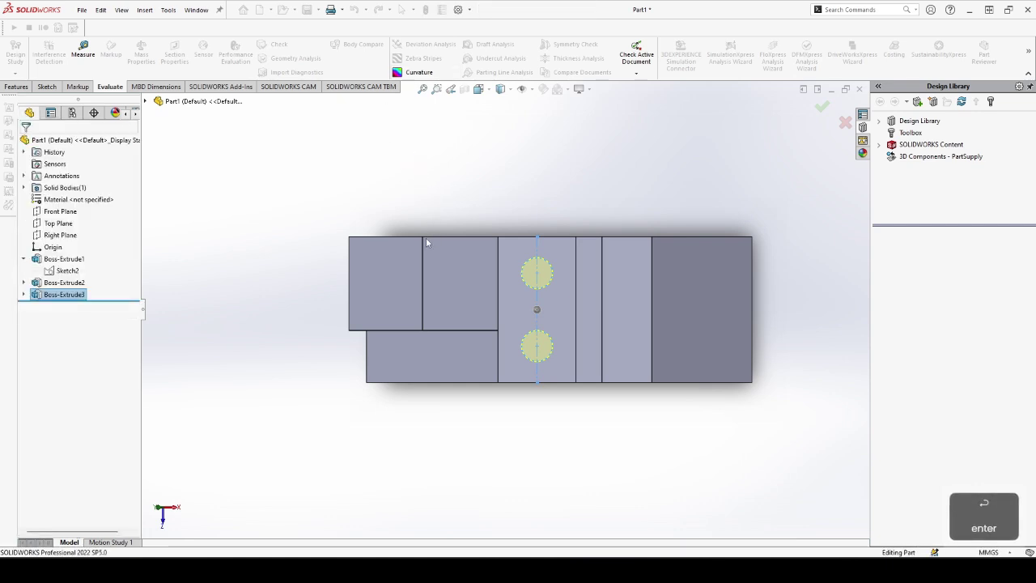
pyautogui.scroll(2, 597, 300)
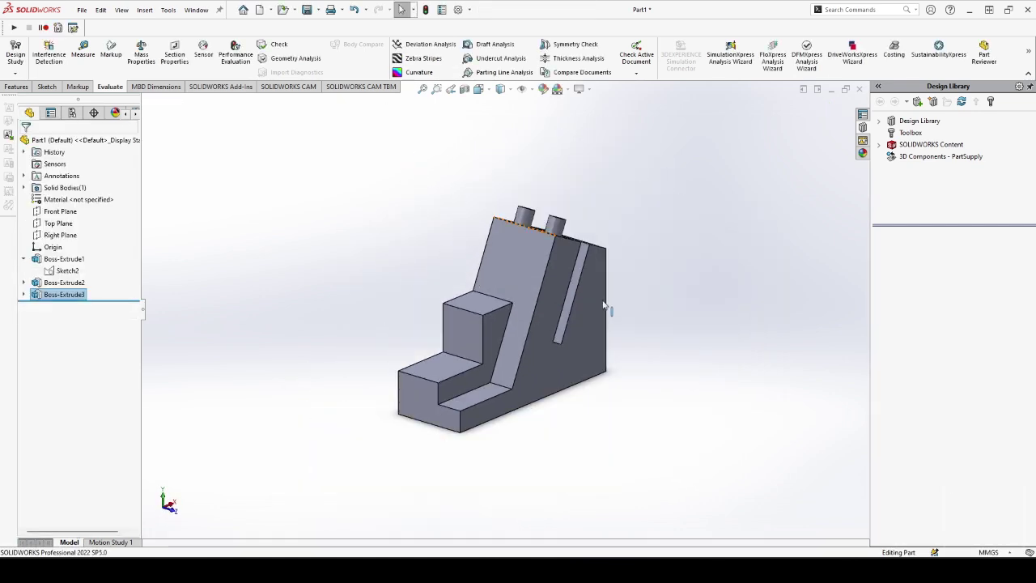
# - Assign the Ductile Iron material from the SOLIDWORKS Materials library to the part
pyautogui.moveTo(594, 325); pyautogui.dragTo(550, 340, button='middle')
pyautogui.click(615, 330)
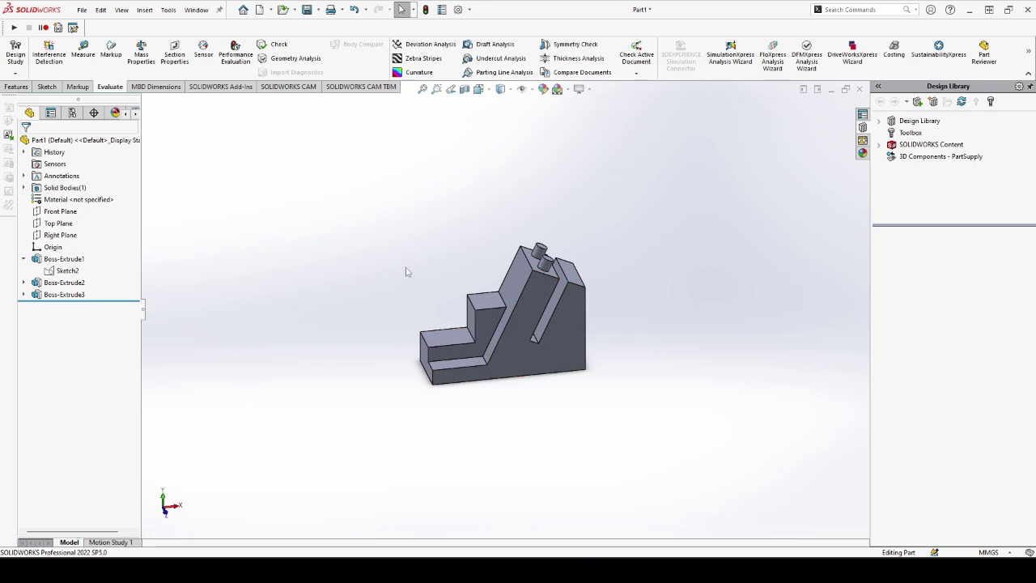
pyautogui.click(69, 202)
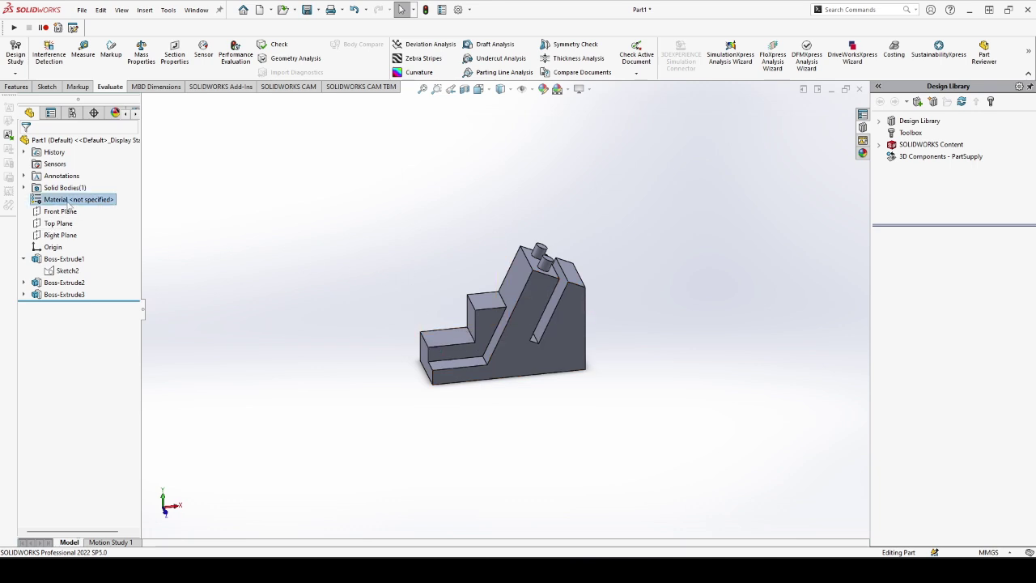
pyautogui.rightClick(68, 202)
pyautogui.click(112, 210)
pyautogui.click(360, 142)
pyautogui.write('duc')
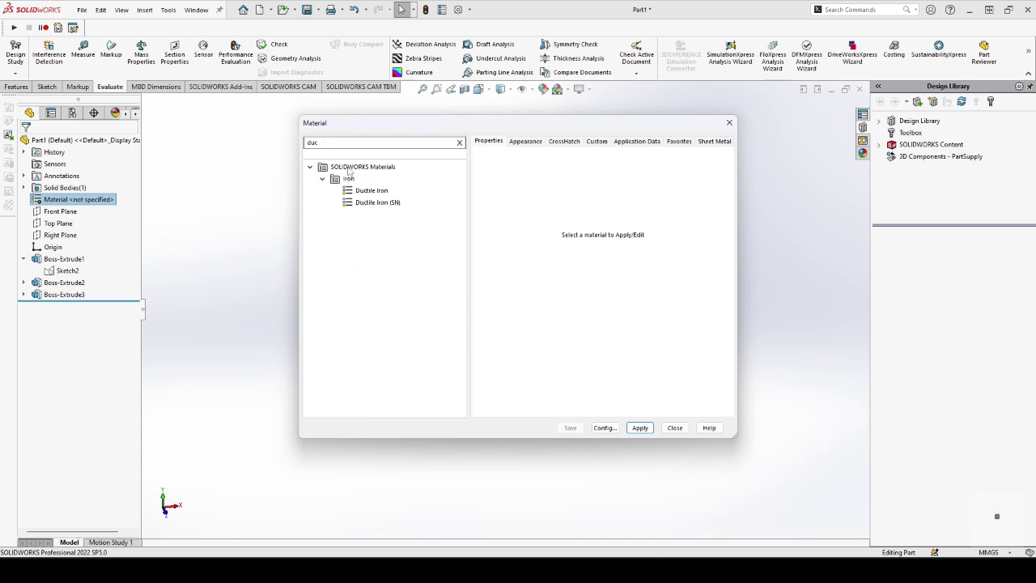
pyautogui.click(374, 193)
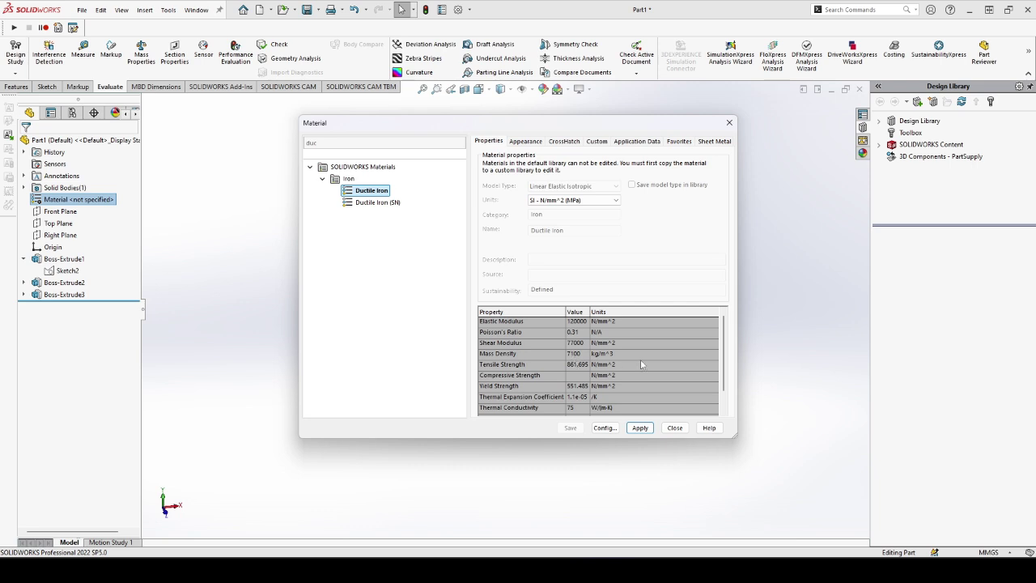
pyautogui.click(639, 428)
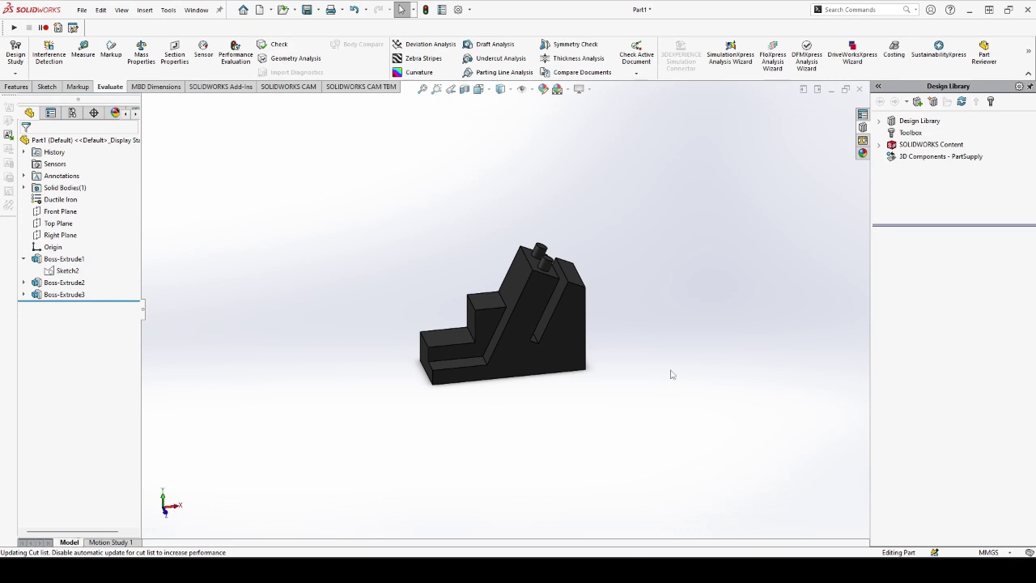
# - Calculate the part's mass properties and check its mass against the Section A Problem 2 answer page in the problem document
pyautogui.click(146, 63)
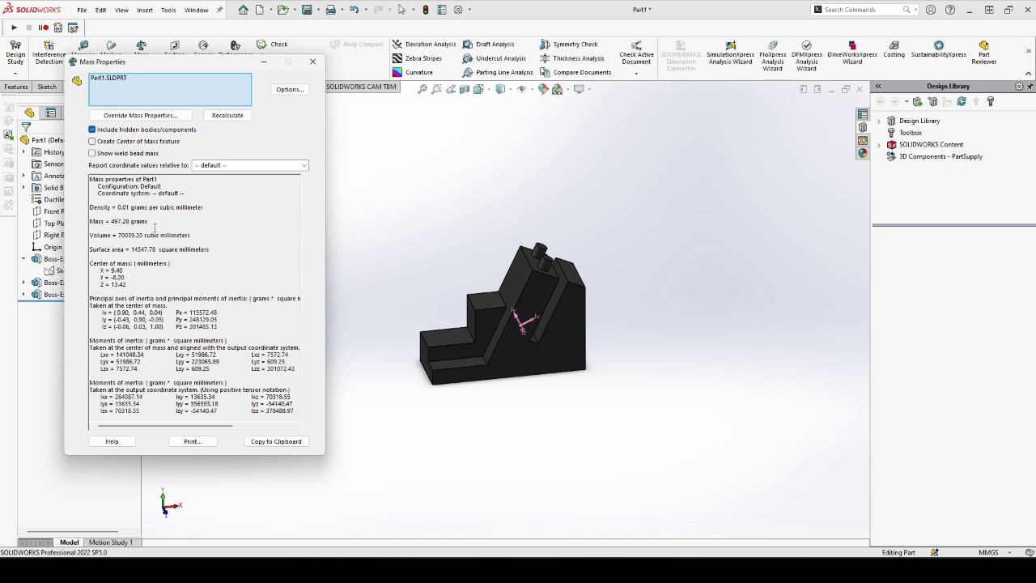
pyautogui.moveTo(153, 222); pyautogui.dragTo(89, 222)
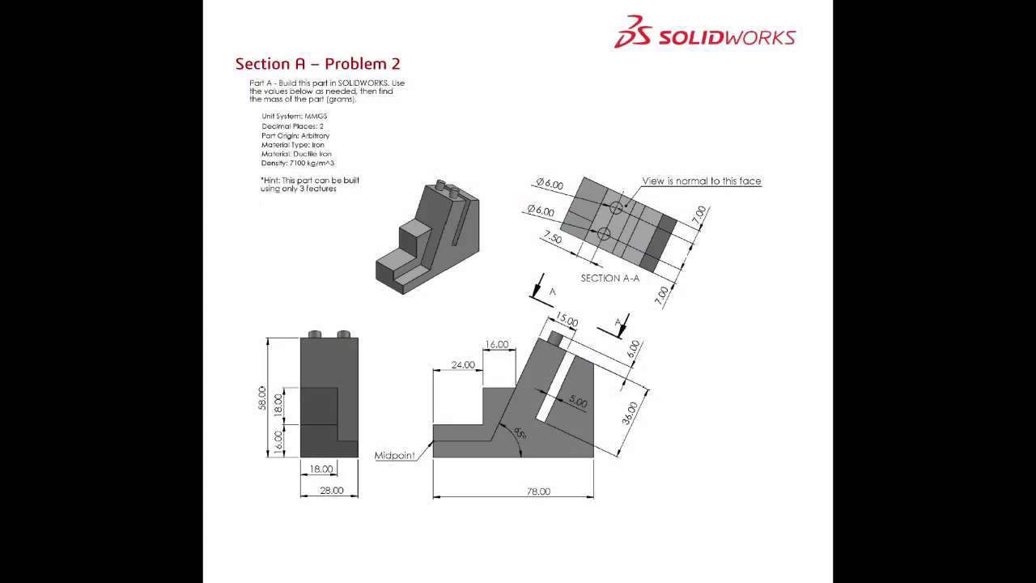
pyautogui.click(731, 325)
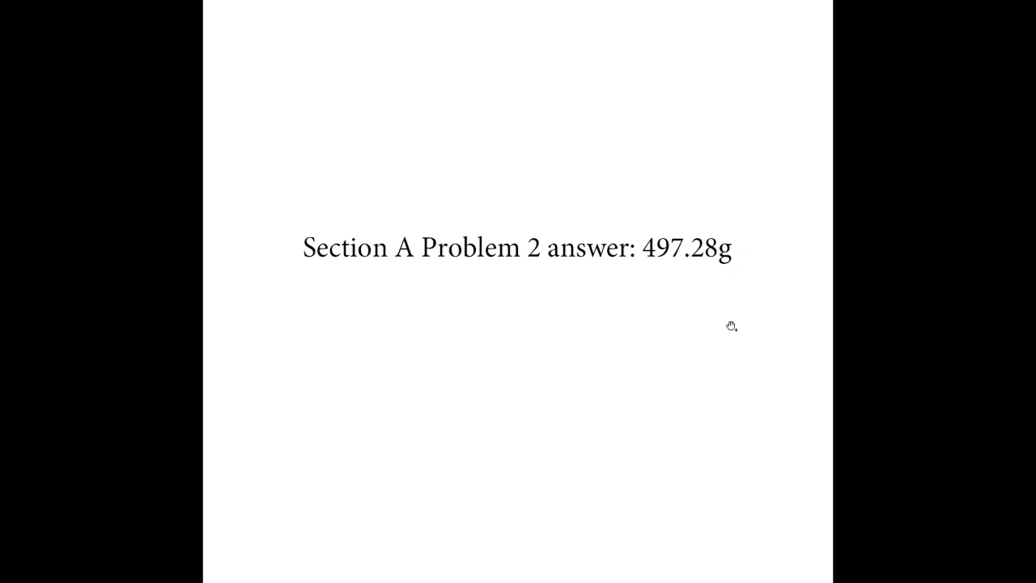